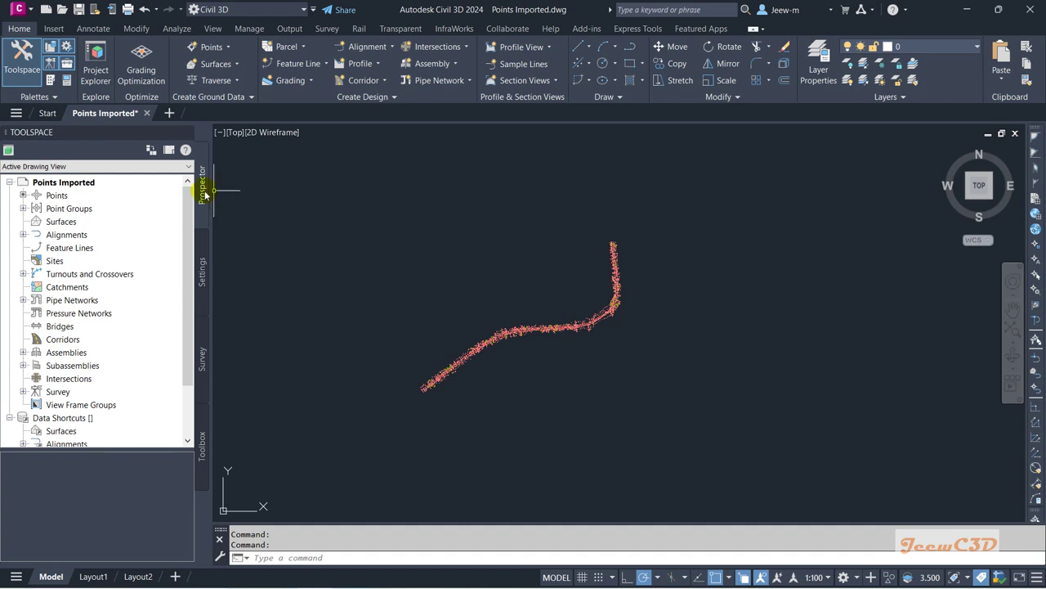
Select the Surfaces collection in Prospector for the Points Imported drawing
{"action": "left_click", "coordinate": [63, 223]}
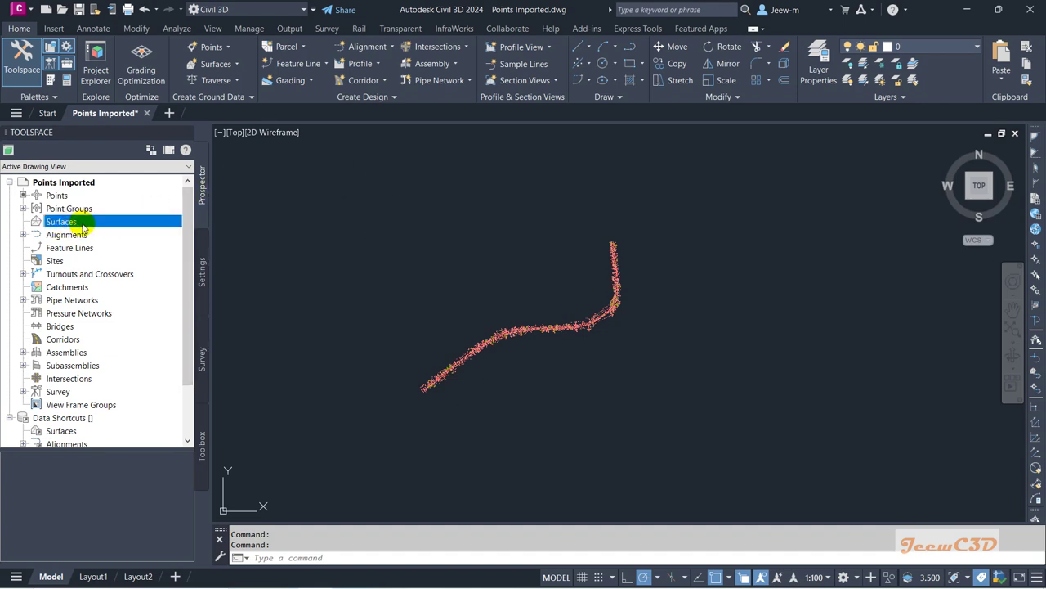
Add a TIN surface named EG, described 'Existing Ground', on layer C-TOPO
{"action": "right_click", "coordinate": [63, 224]}
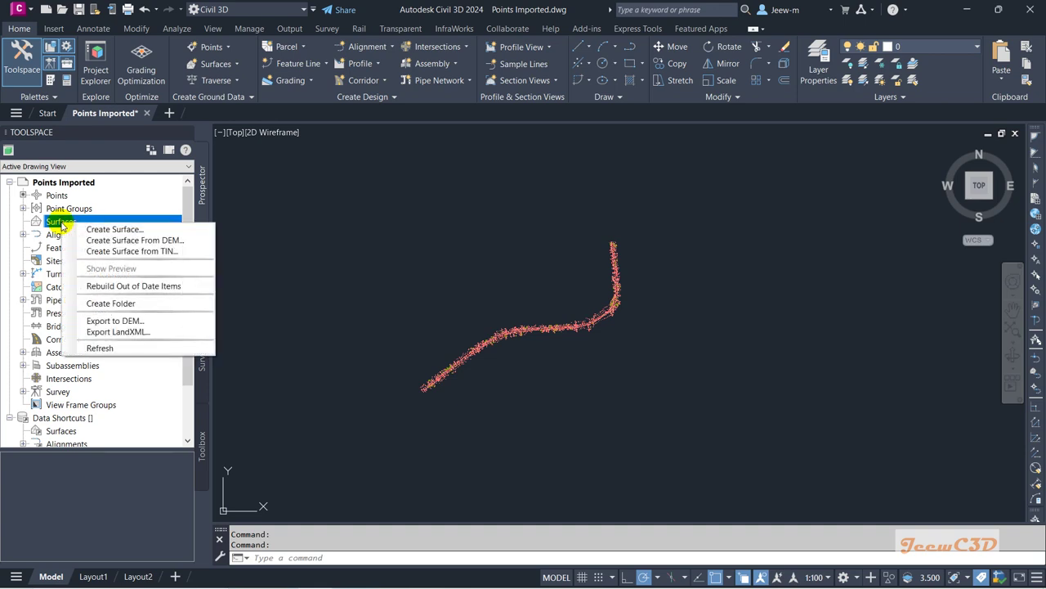
{"action": "left_click", "coordinate": [116, 229]}
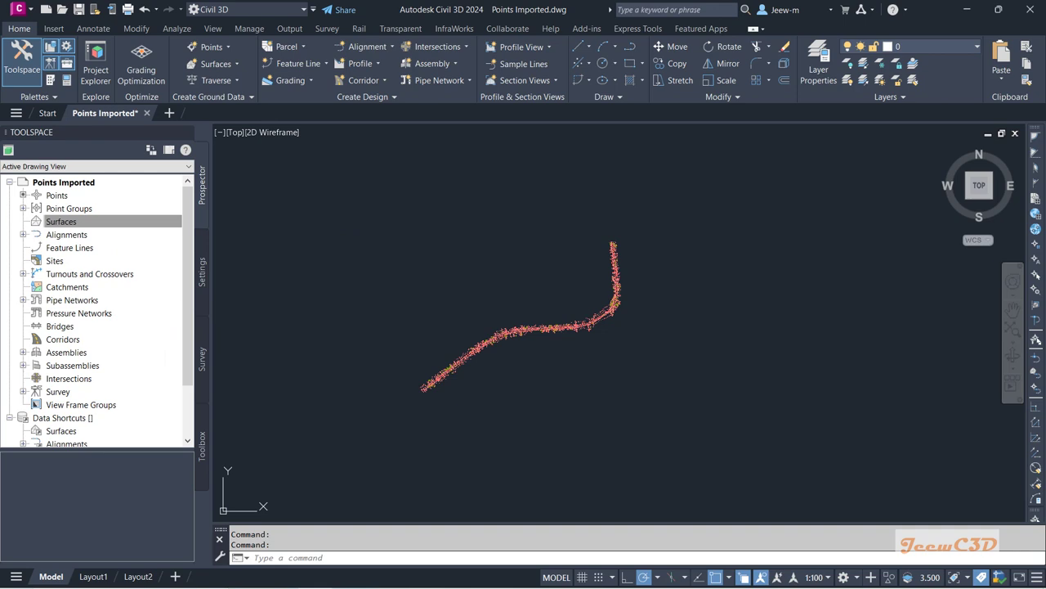
{"action": "left_click_drag", "start_coordinate": [375, 100], "coordinate": [484, 119]}
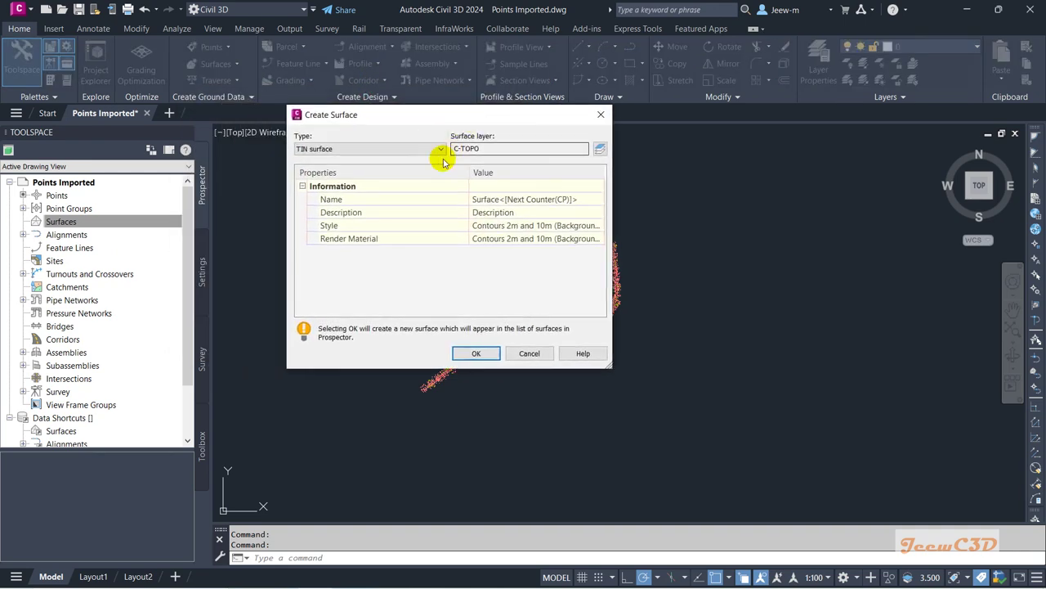
{"action": "left_click", "coordinate": [502, 200]}
{"action": "type", "text": "EG"}
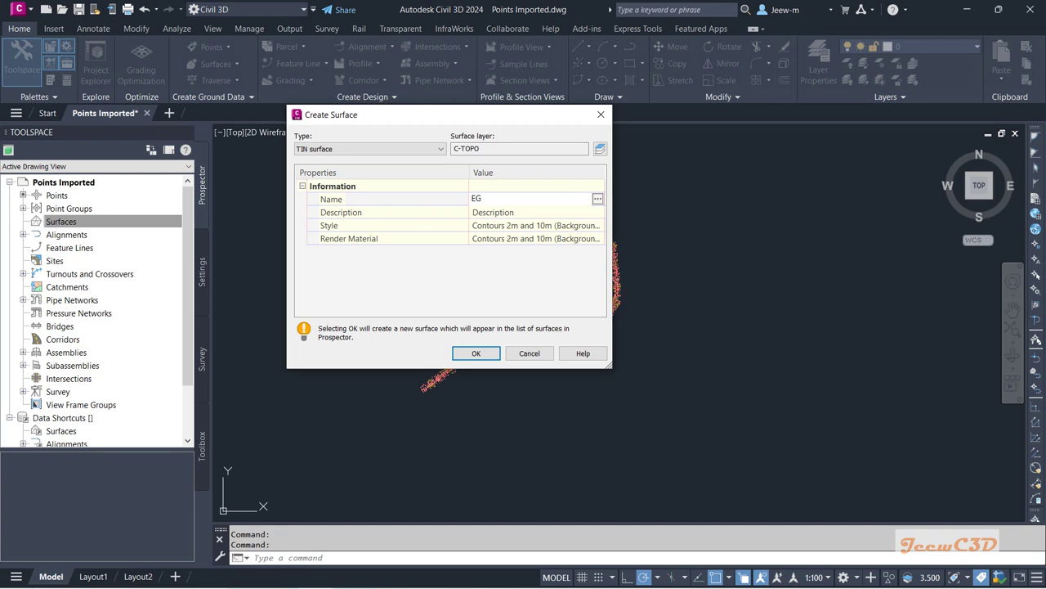
{"action": "key", "text": "Return"}
{"action": "left_click", "coordinate": [498, 212]}
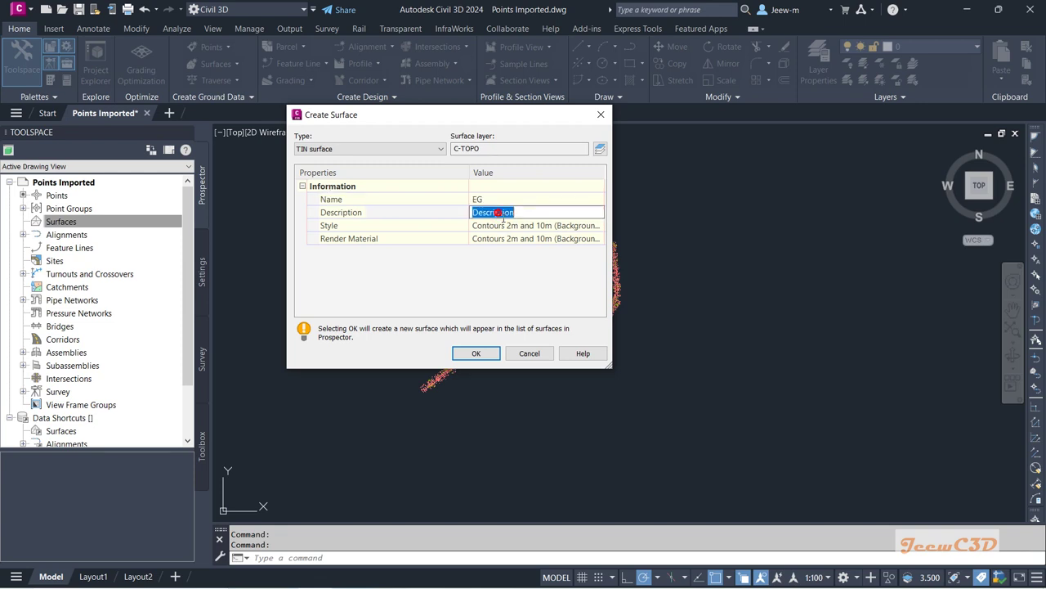
{"action": "type", "text": "Existing Ground"}
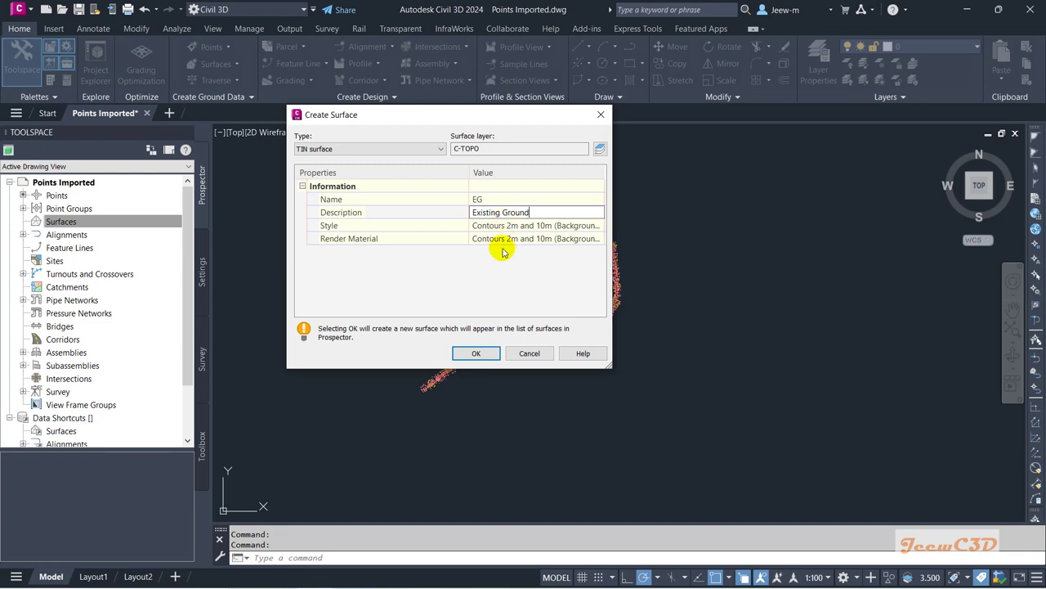
{"action": "left_click", "coordinate": [489, 352]}
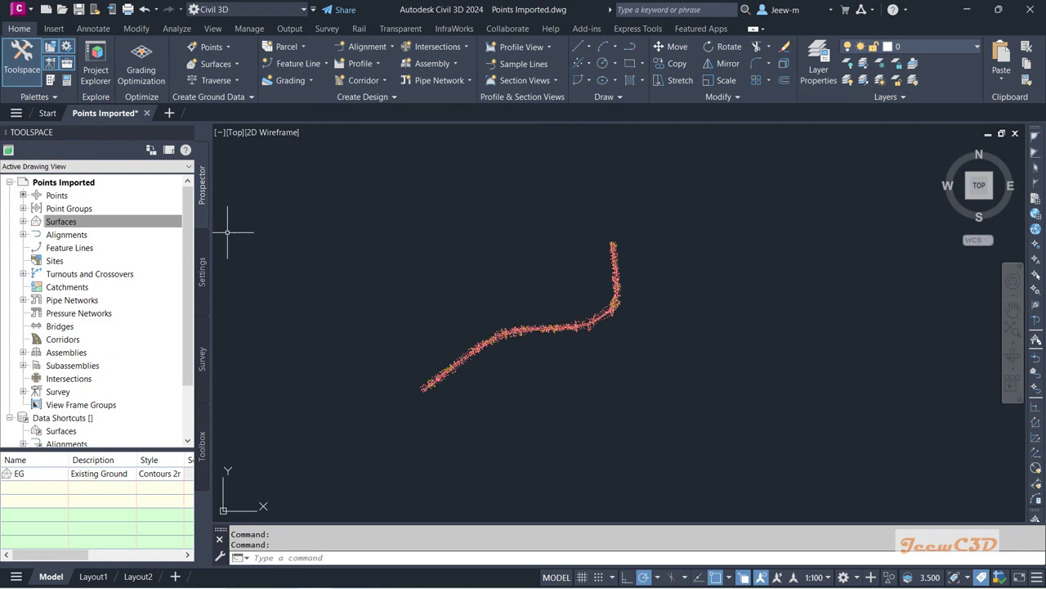
Expand Surfaces > EG > Definition in Prospector and select Point Groups
{"action": "left_click", "coordinate": [124, 221]}
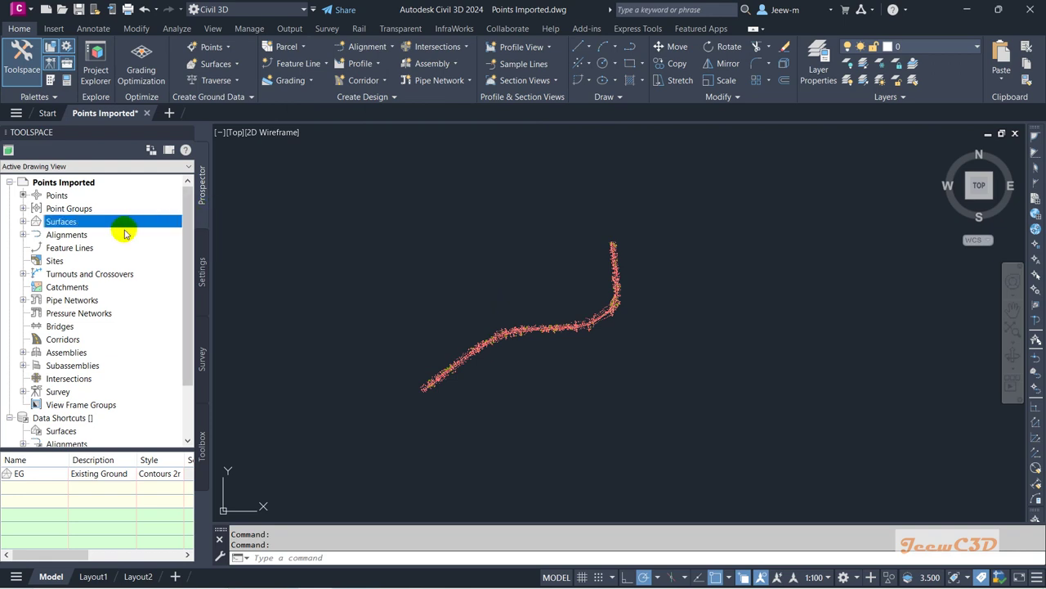
{"action": "left_click", "coordinate": [23, 222]}
{"action": "left_click", "coordinate": [64, 235]}
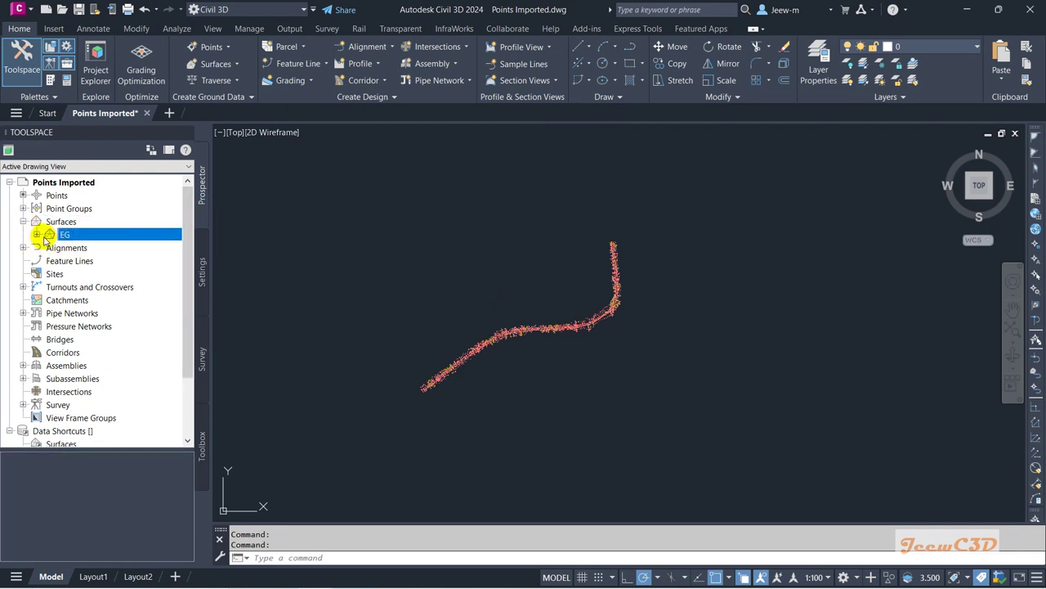
{"action": "left_click", "coordinate": [37, 234]}
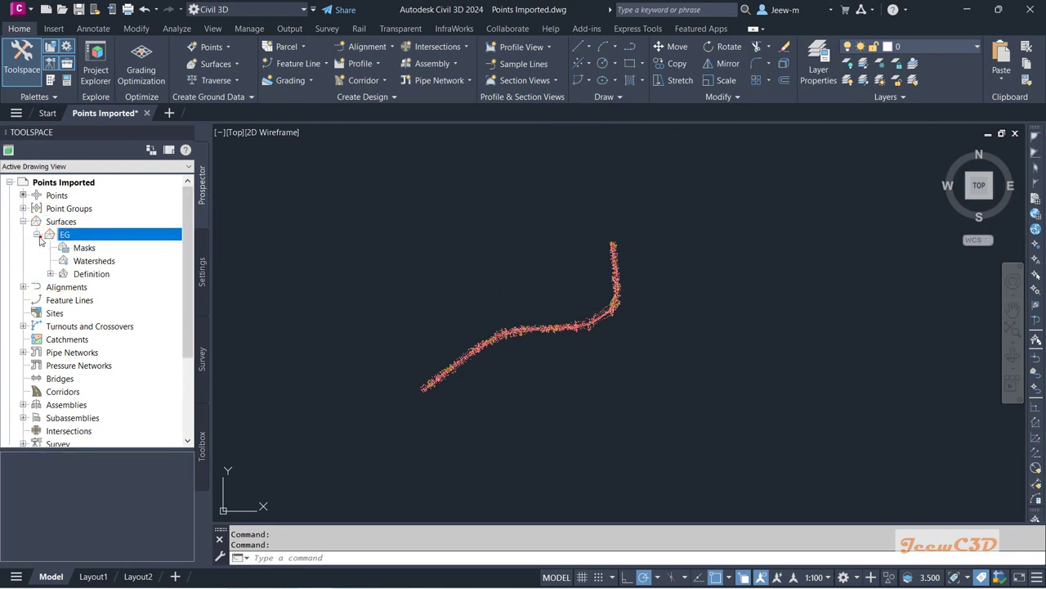
{"action": "left_click", "coordinate": [94, 275]}
{"action": "left_click", "coordinate": [50, 273]}
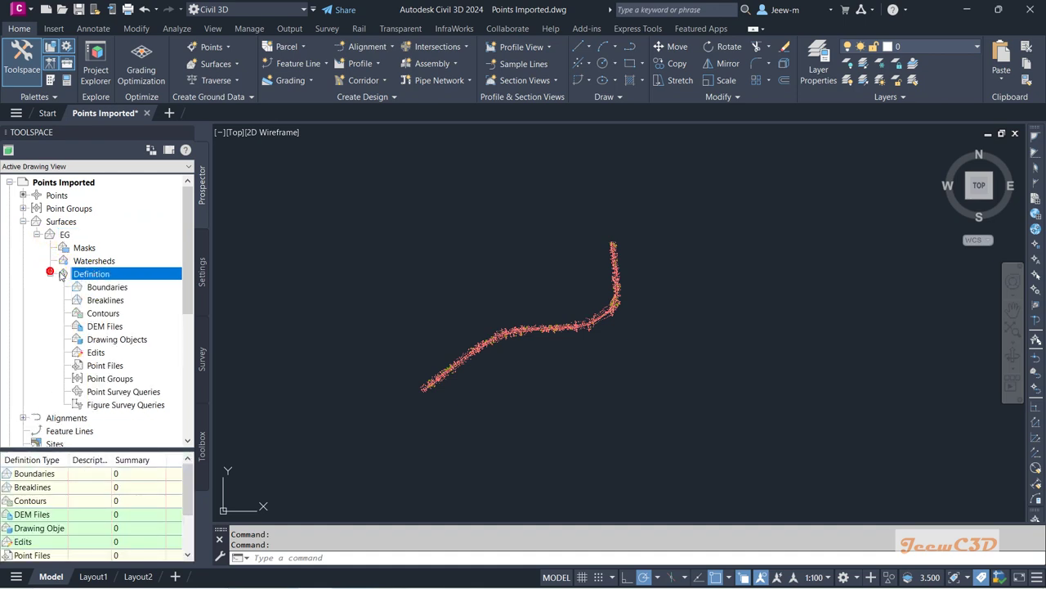
{"action": "left_click", "coordinate": [113, 379]}
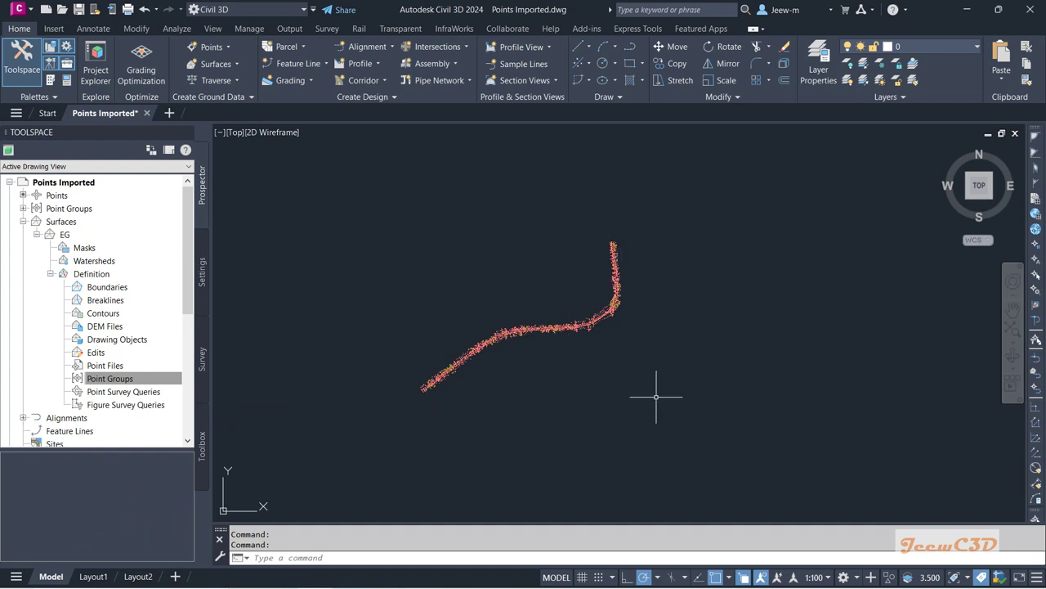
{"action": "left_click", "coordinate": [109, 380]}
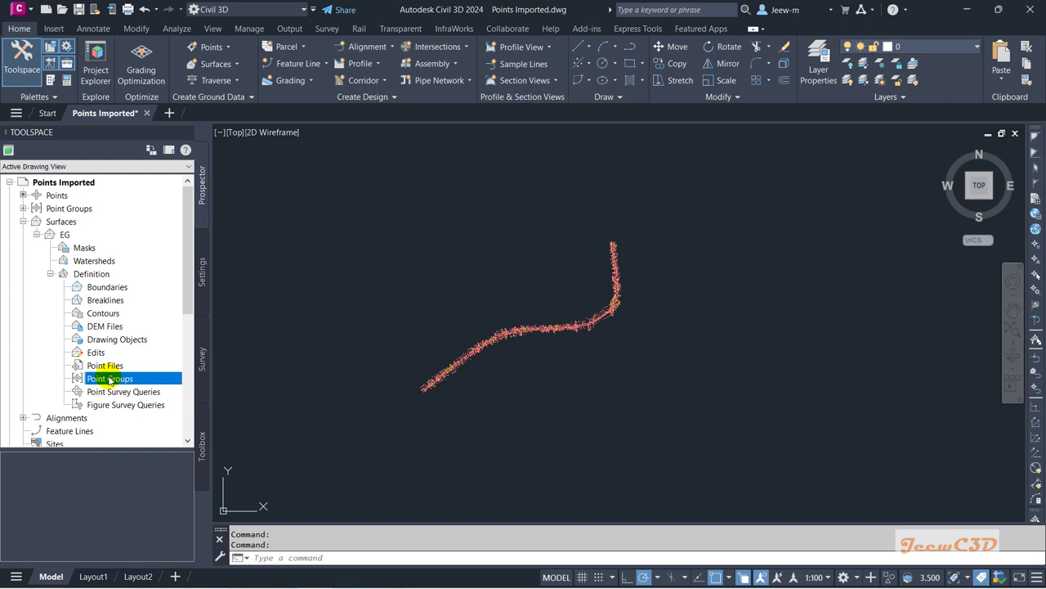
Add the Survey Points point group to the EG surface definition
{"action": "right_click", "coordinate": [112, 381]}
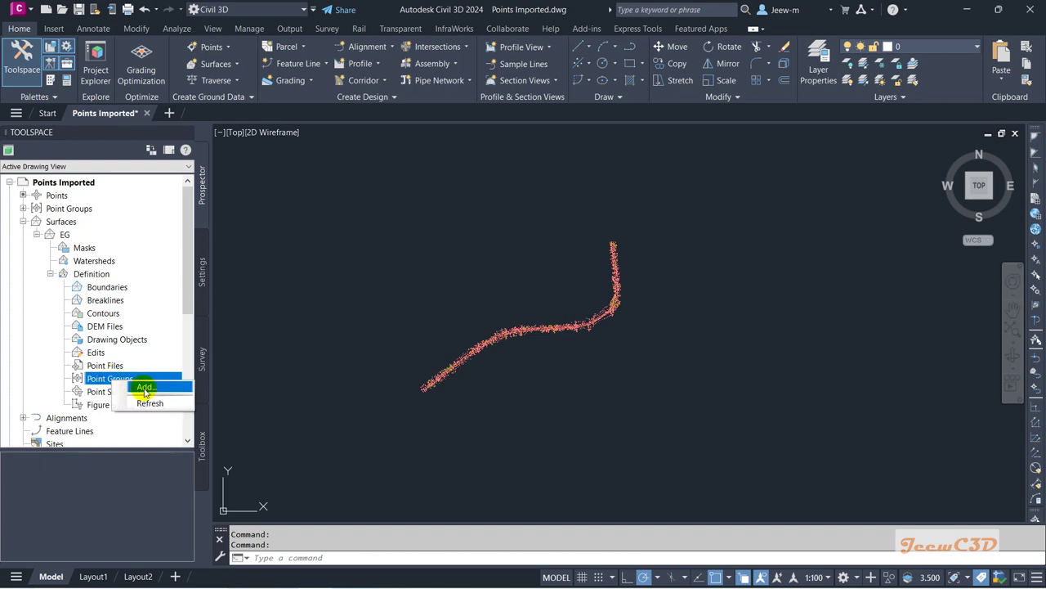
{"action": "left_click", "coordinate": [147, 388]}
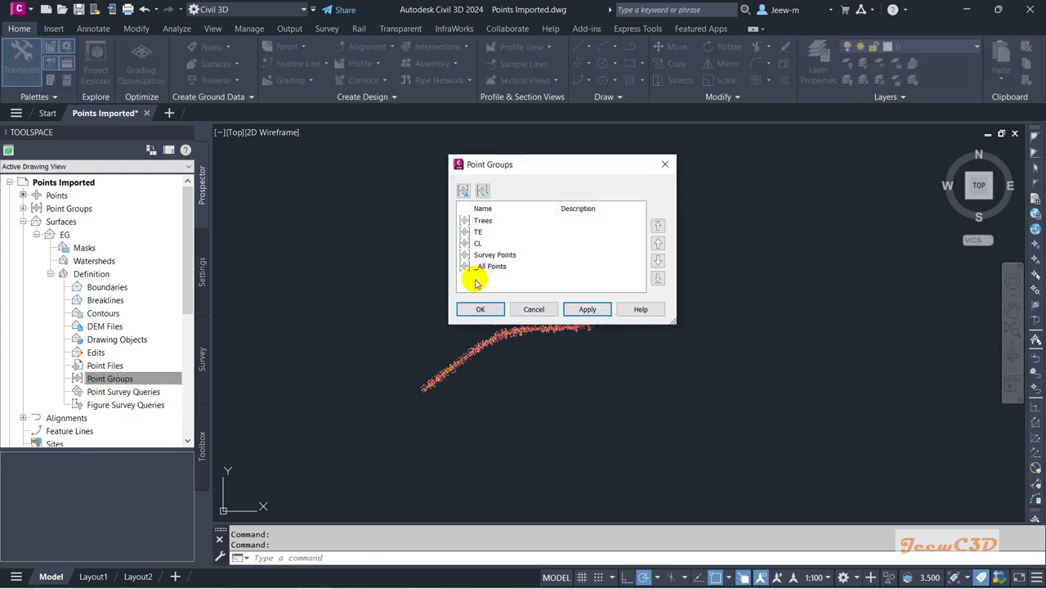
{"action": "left_click", "coordinate": [493, 256]}
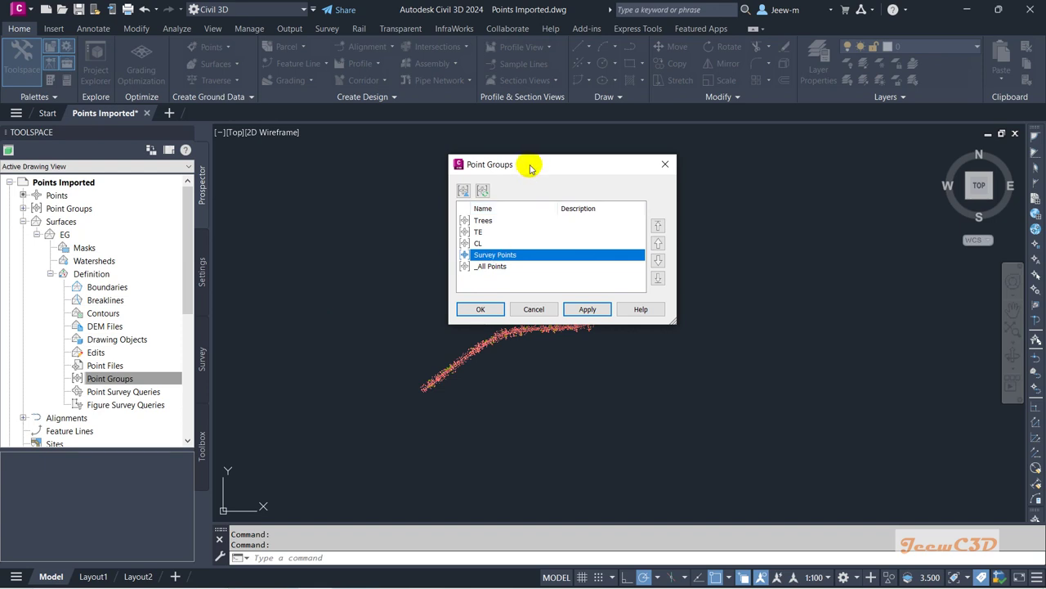
{"action": "left_click_drag", "start_coordinate": [532, 164], "coordinate": [710, 181]}
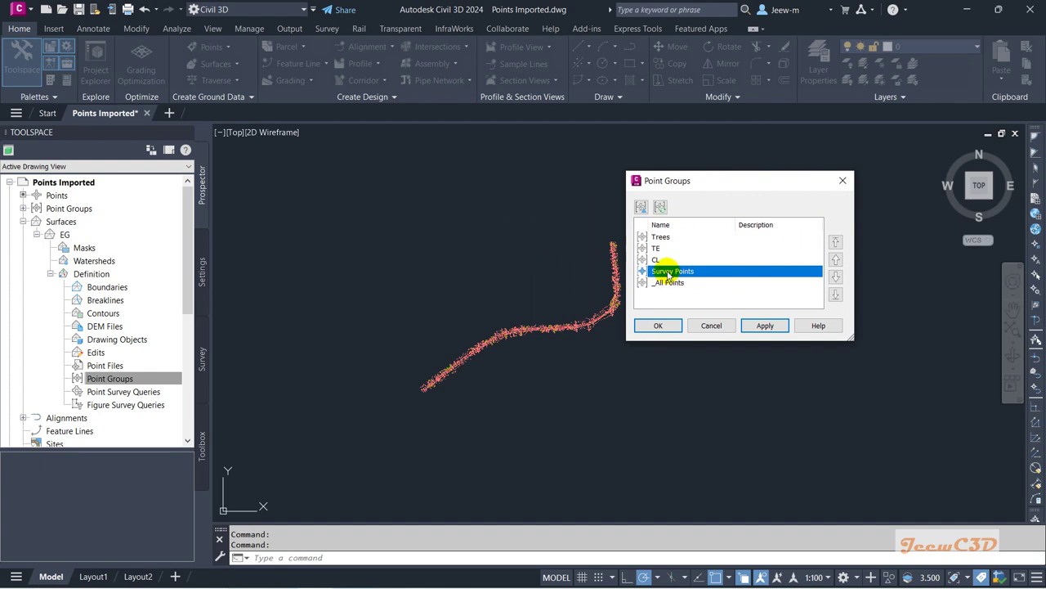
{"action": "left_click", "coordinate": [658, 325]}
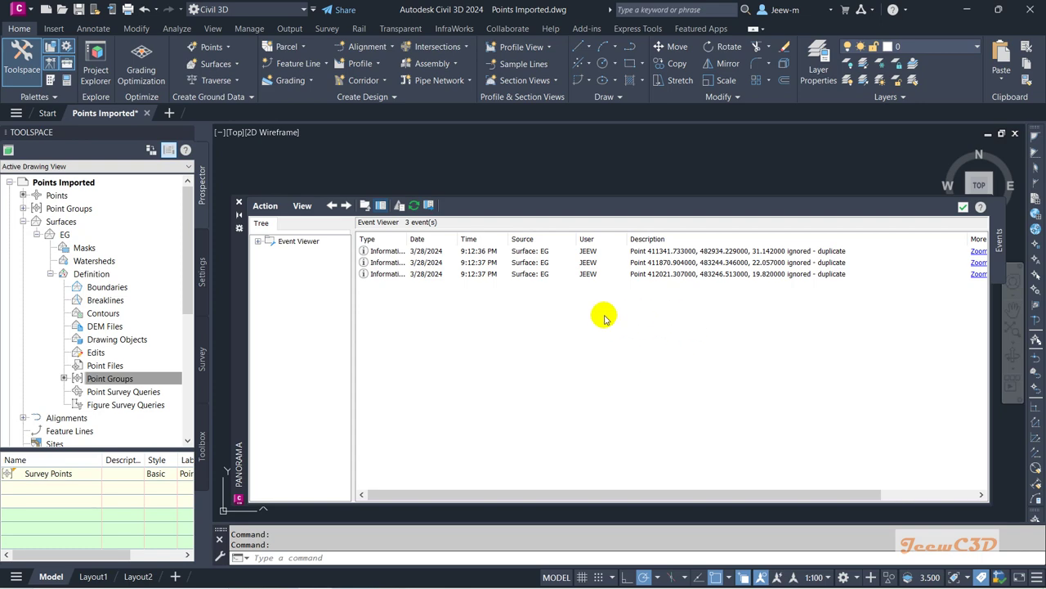
Move the Panorama duplicate-points log aside, then close it
{"action": "left_click_drag", "start_coordinate": [245, 315], "coordinate": [144, 292]}
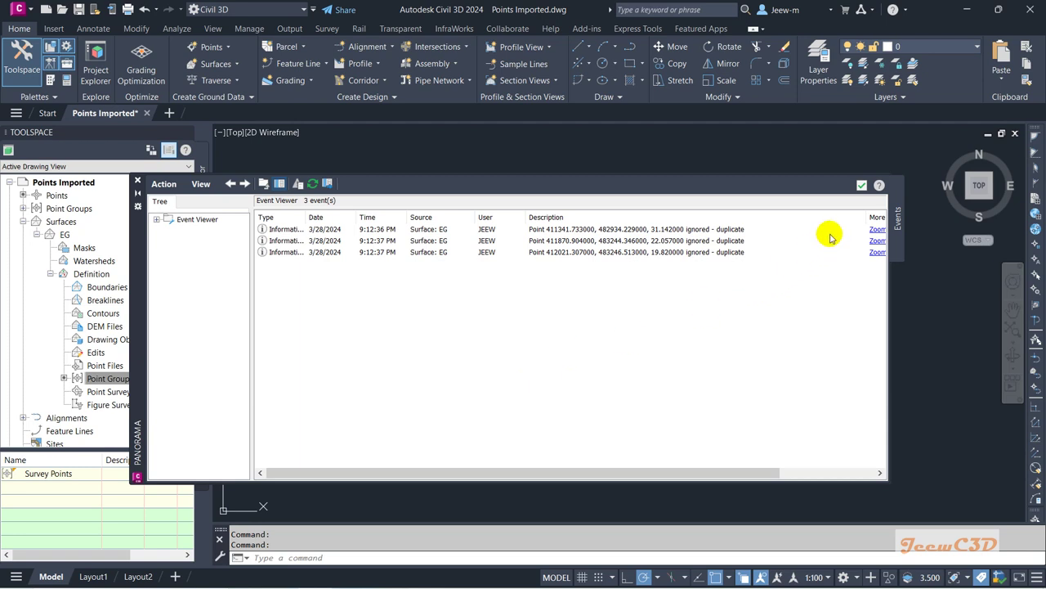
{"action": "left_click", "coordinate": [861, 186]}
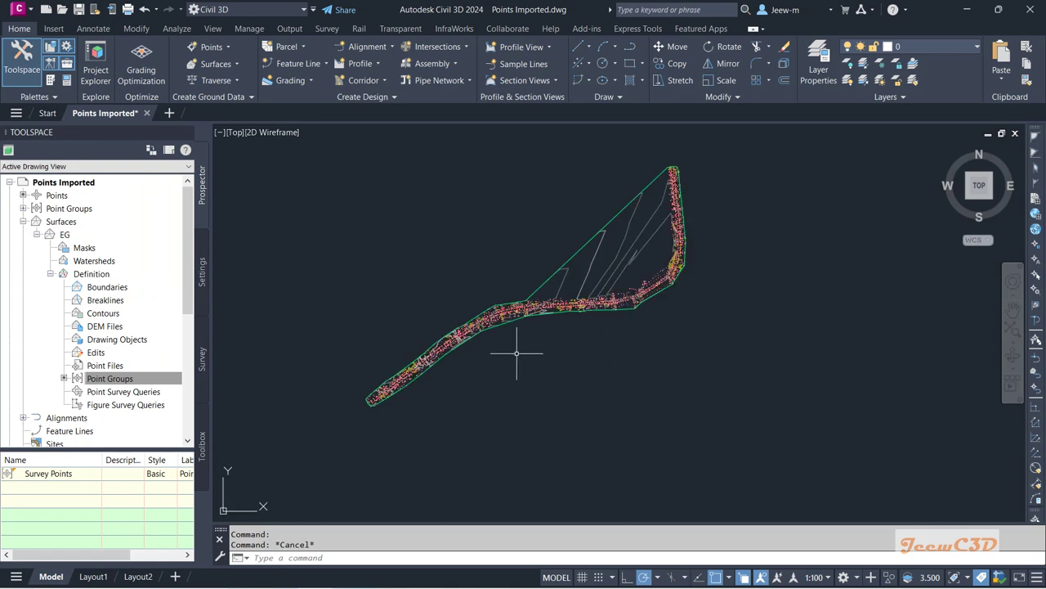
Inspect the EG triangulation up close, then select the EG surface in the drawing
{"action": "scroll", "coordinate": [516, 354], "scroll_direction": "up", "scroll_amount": 6}
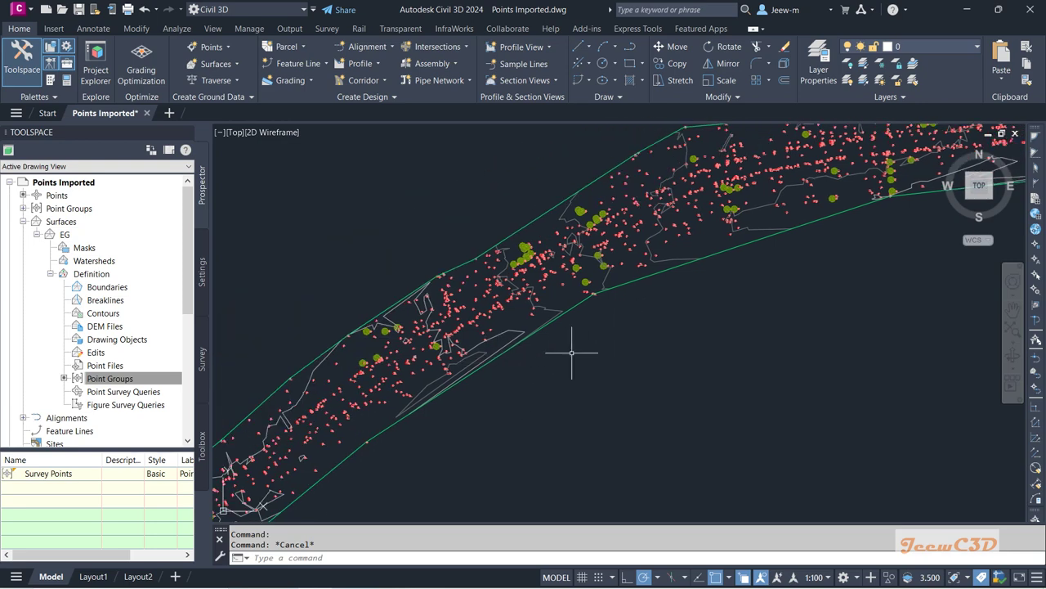
{"action": "scroll", "coordinate": [631, 316], "scroll_direction": "down", "scroll_amount": 8}
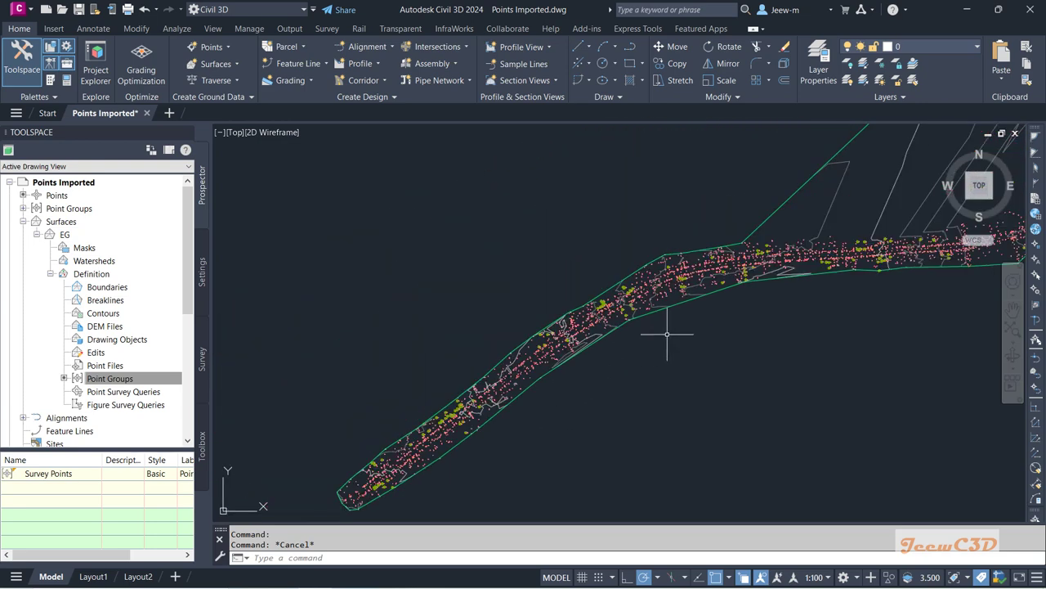
{"action": "middle_click_drag", "start_coordinate": [696, 345], "coordinate": [578, 387]}
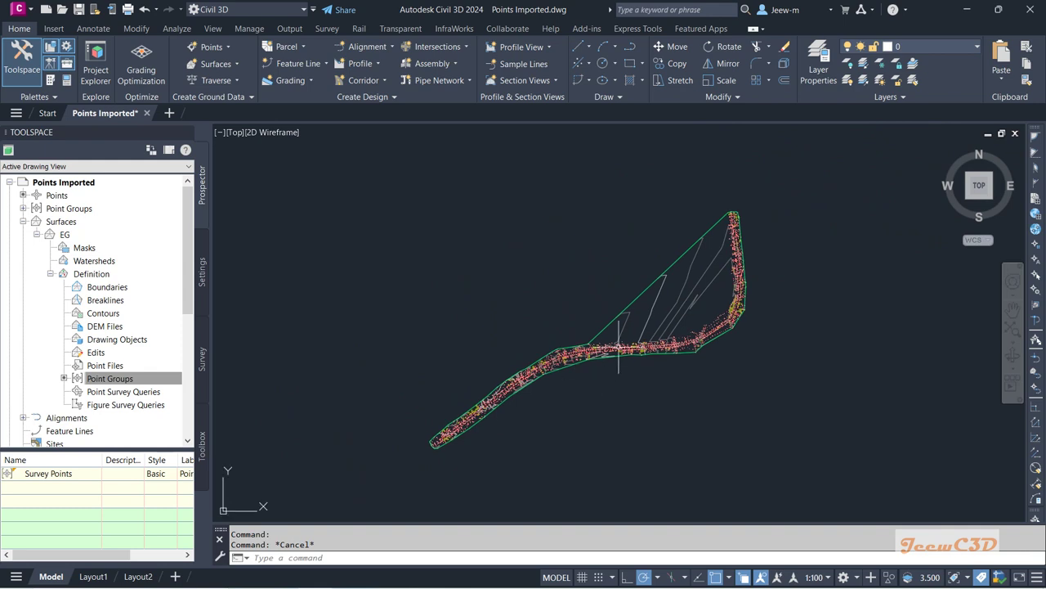
{"action": "left_click", "coordinate": [651, 314]}
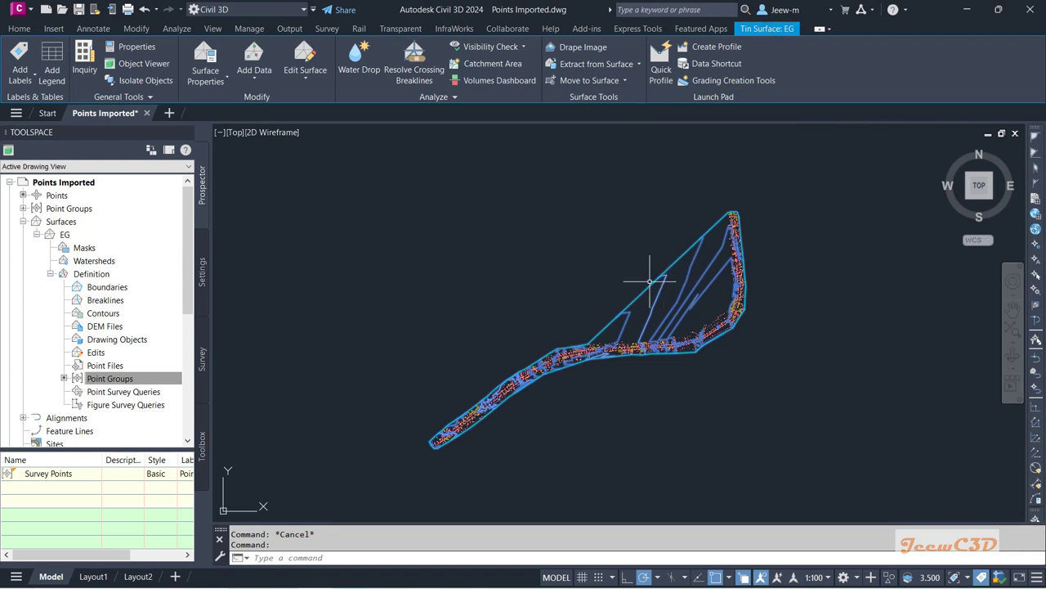
{"action": "key", "text": "Escape"}
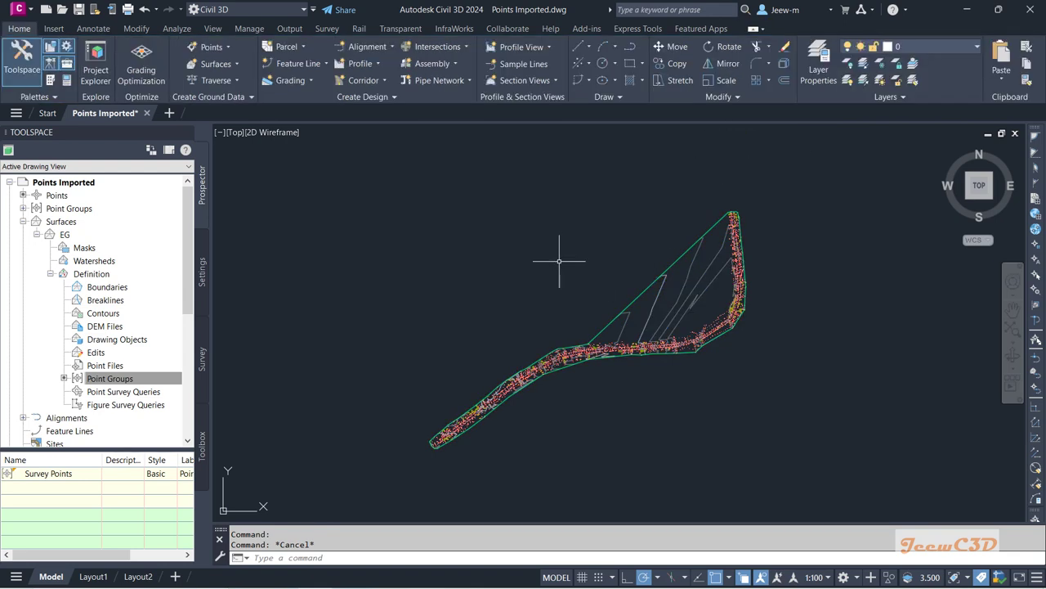
{"action": "left_click", "coordinate": [654, 314]}
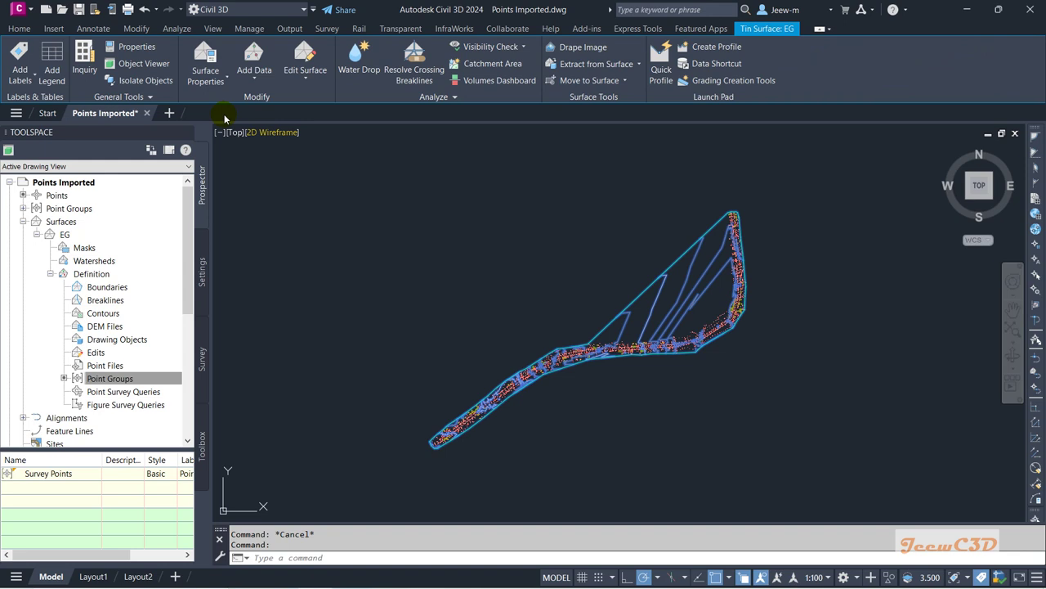
Open Surface Properties for EG from its entry under Surfaces in Prospector
{"action": "left_click", "coordinate": [205, 82]}
{"action": "right_click", "coordinate": [424, 214]}
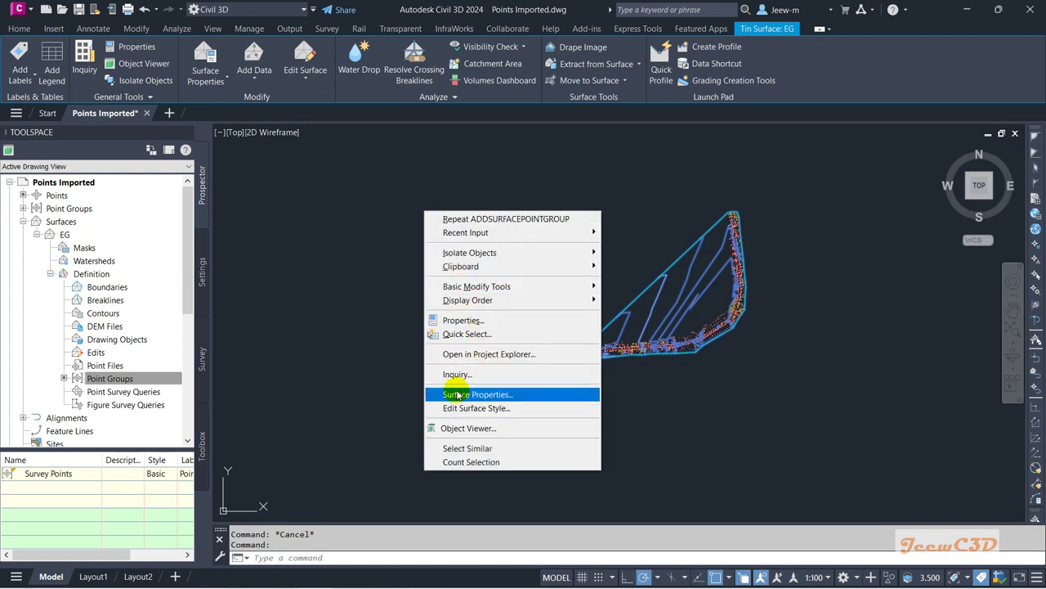
{"action": "left_click", "coordinate": [335, 345]}
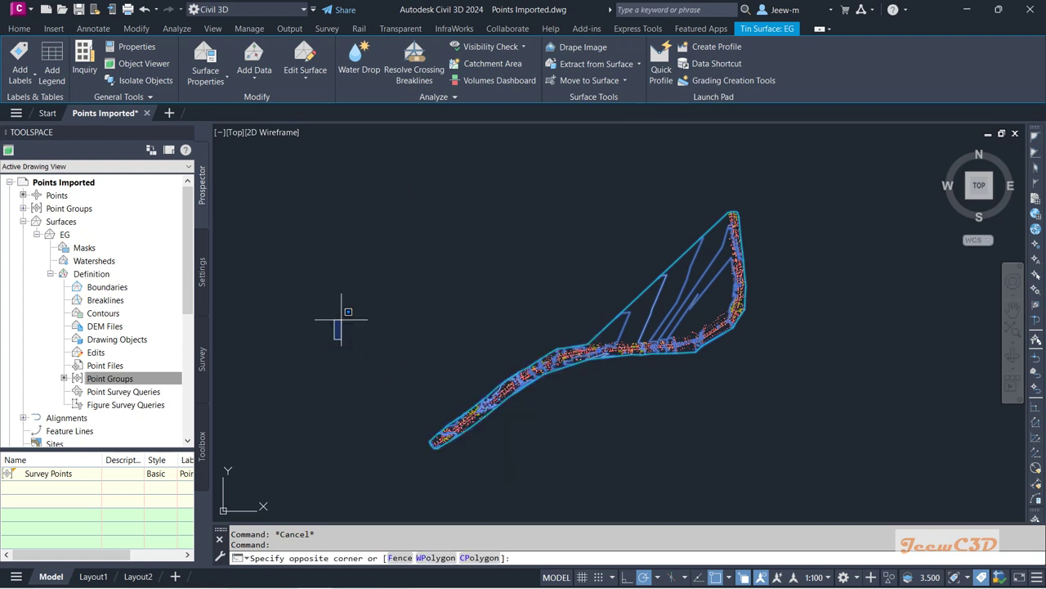
{"action": "left_click", "coordinate": [65, 234]}
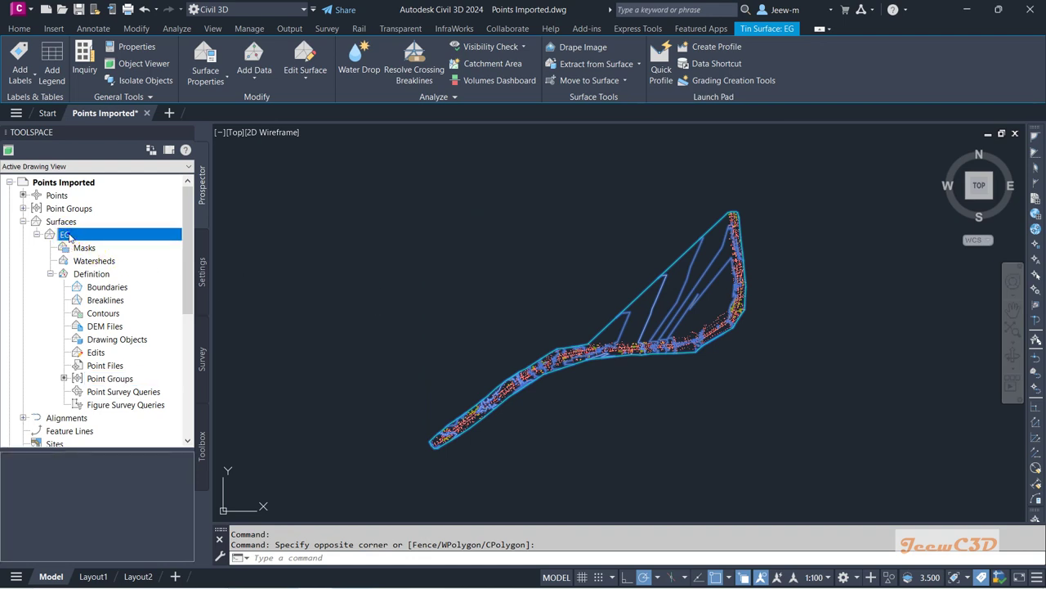
{"action": "right_click", "coordinate": [71, 236]}
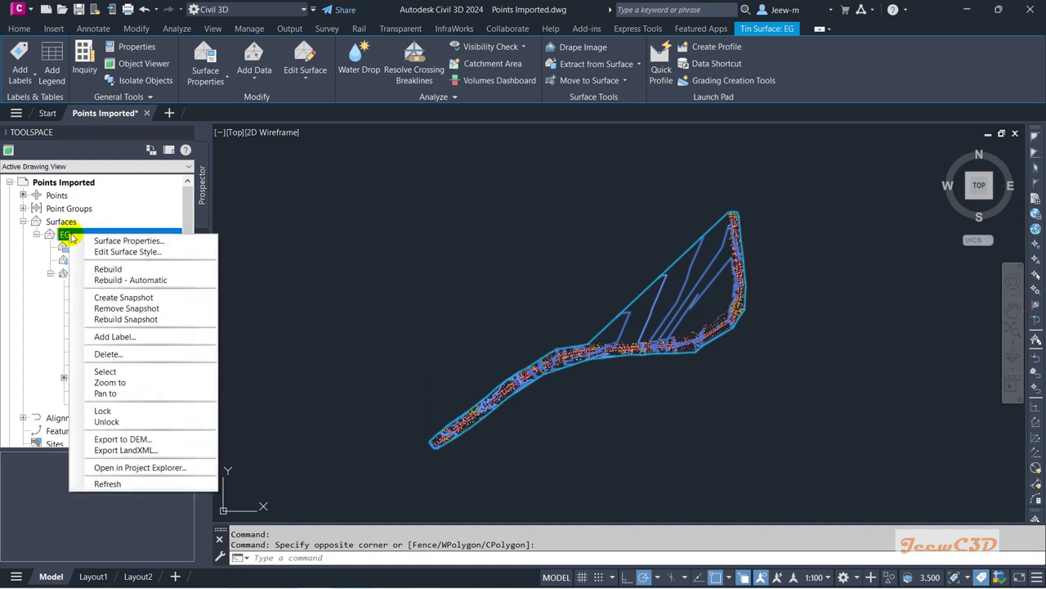
{"action": "left_click", "coordinate": [163, 241]}
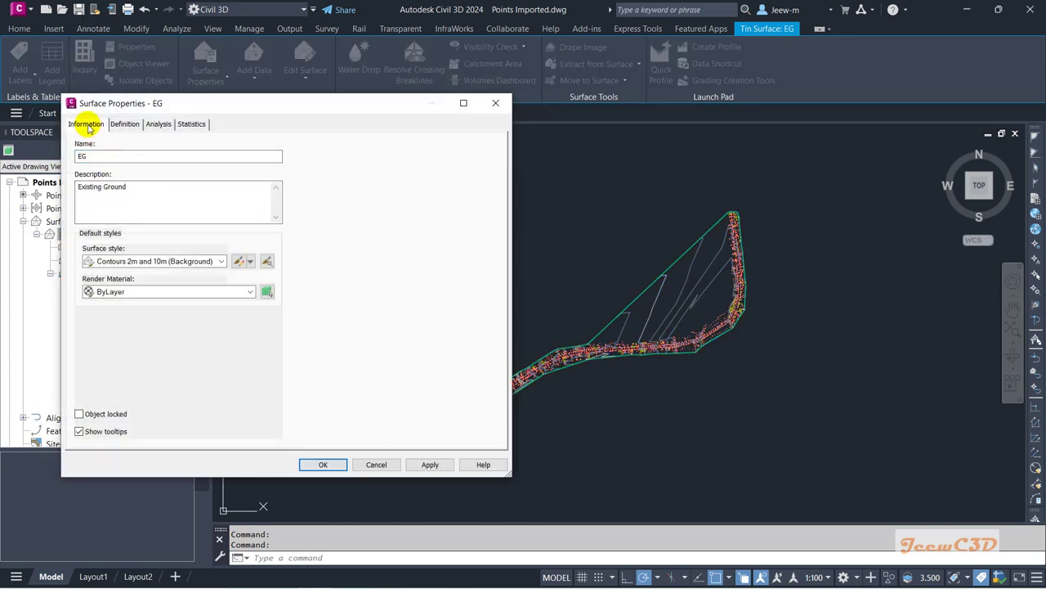
Preview Border Only, Contours and Triangles, Cut and Fill Banding, and Elevation Banding styles on EG
{"action": "left_click", "coordinate": [130, 261]}
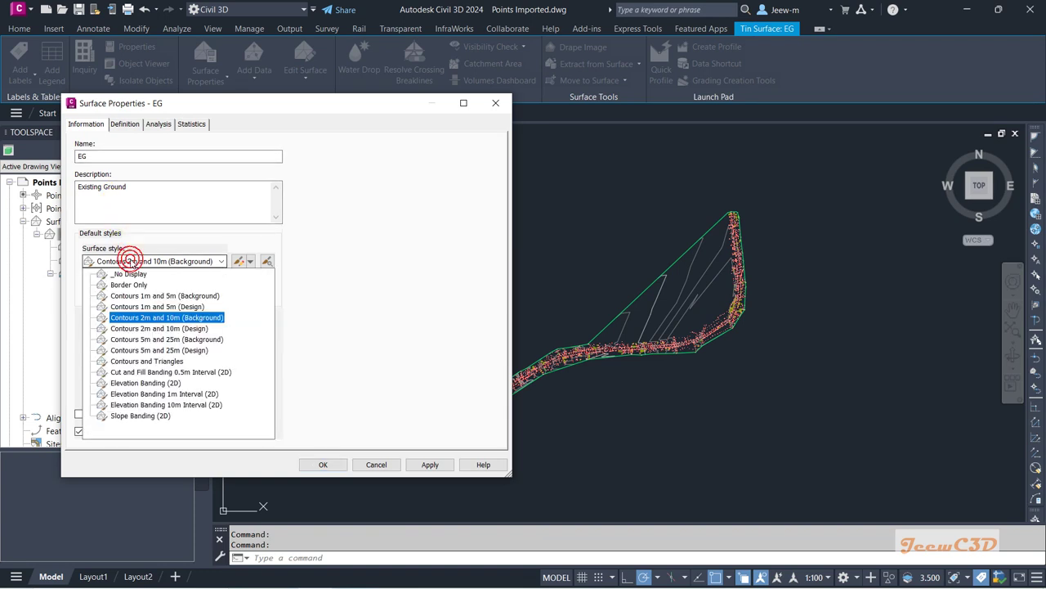
{"action": "left_click", "coordinate": [129, 284]}
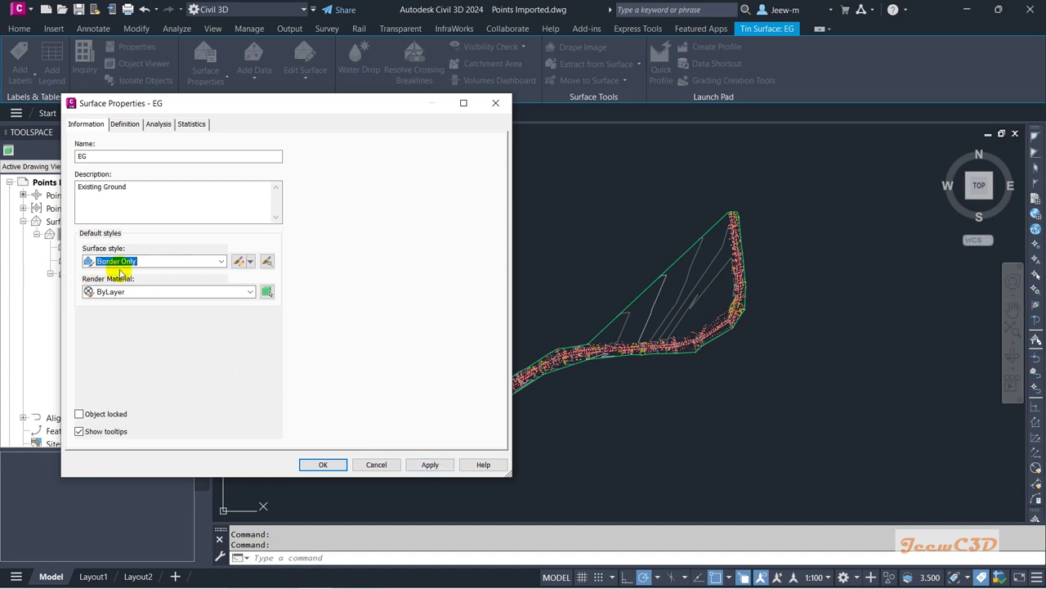
{"action": "left_click", "coordinate": [445, 465]}
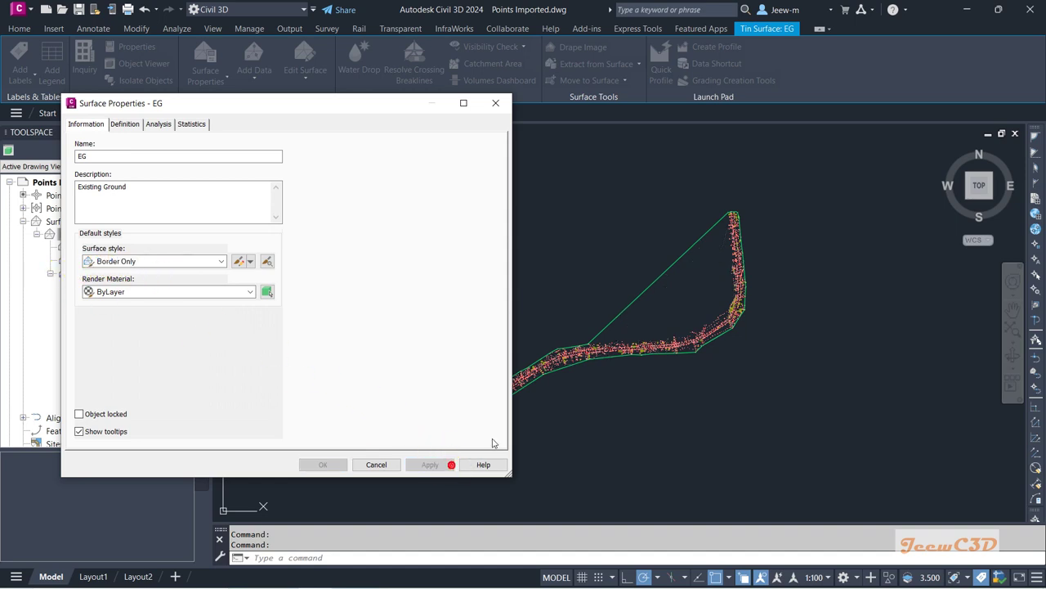
{"action": "left_click", "coordinate": [110, 260]}
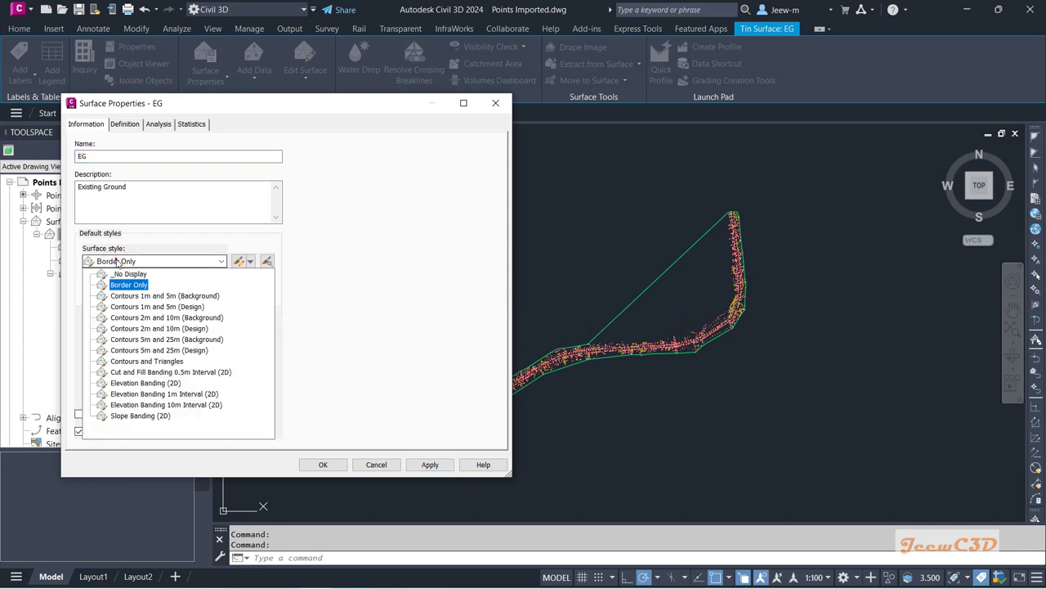
{"action": "left_click", "coordinate": [147, 364]}
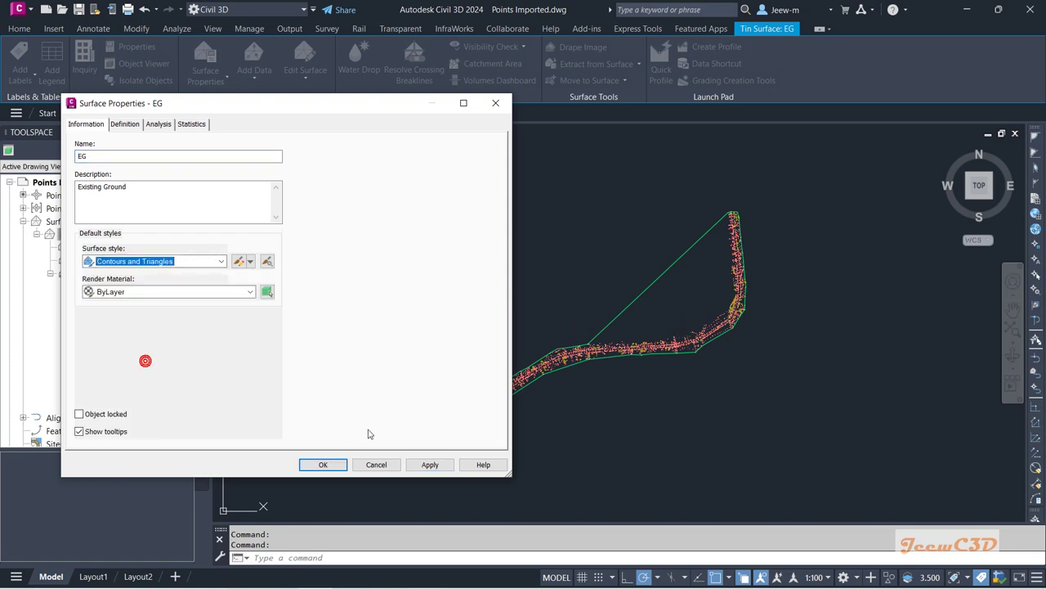
{"action": "left_click", "coordinate": [431, 464]}
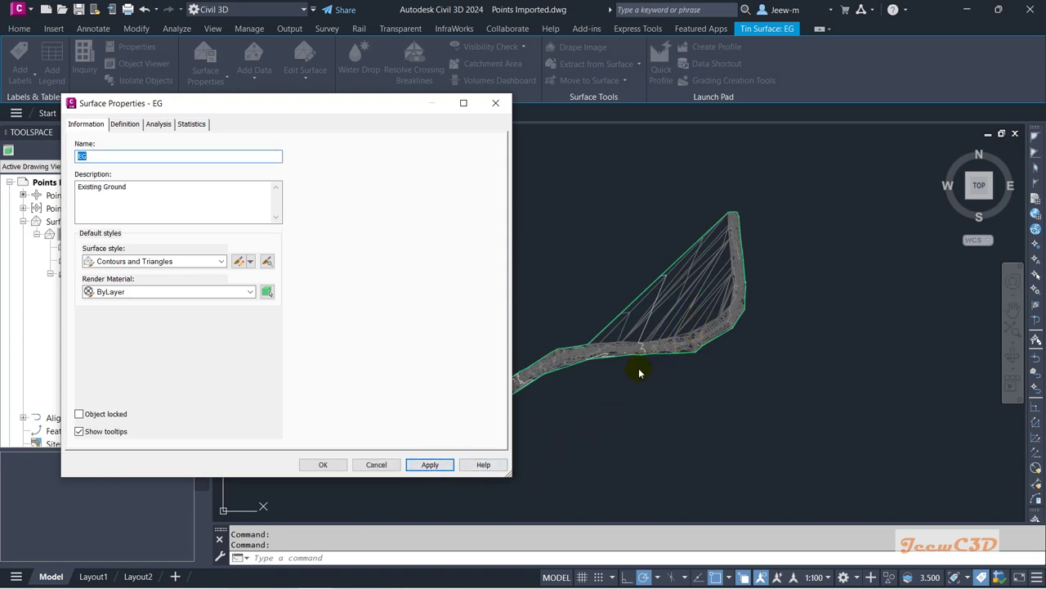
{"action": "left_click", "coordinate": [125, 262]}
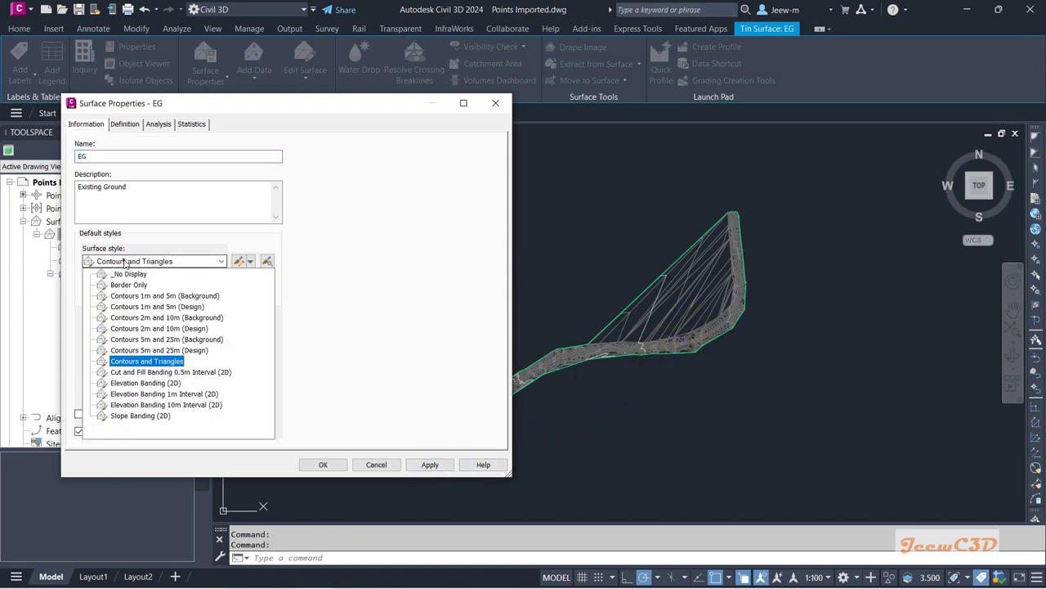
{"action": "left_click", "coordinate": [172, 372]}
{"action": "left_click", "coordinate": [430, 464]}
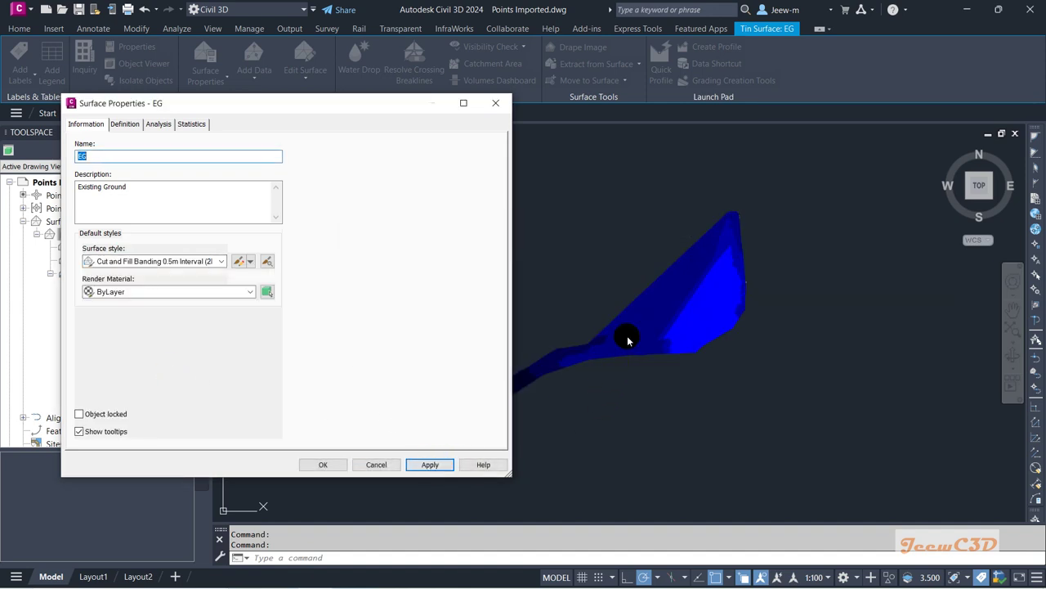
{"action": "left_click", "coordinate": [143, 267]}
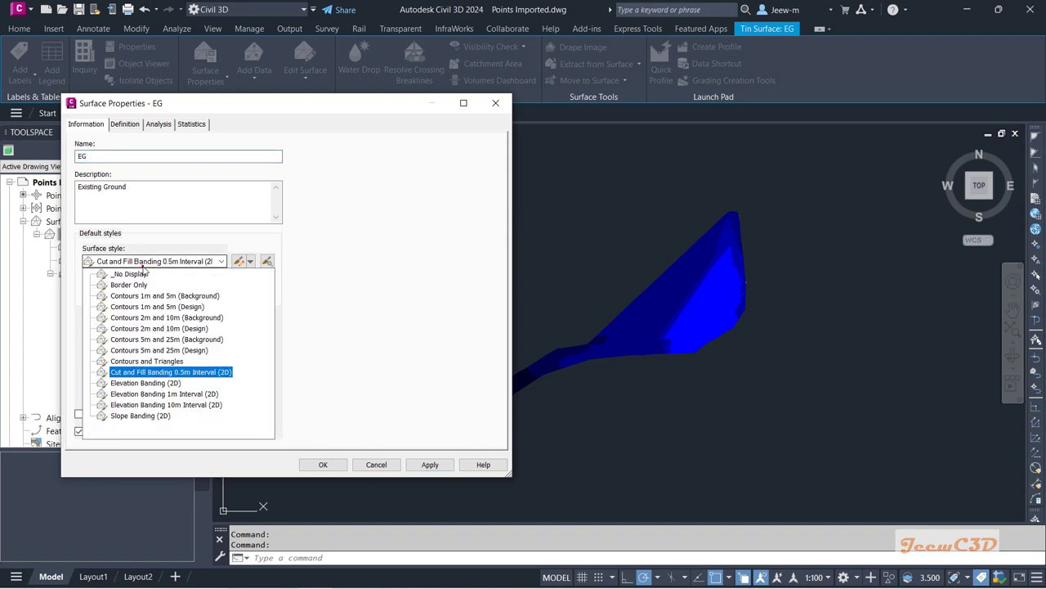
{"action": "left_click", "coordinate": [155, 382]}
{"action": "left_click", "coordinate": [430, 465]}
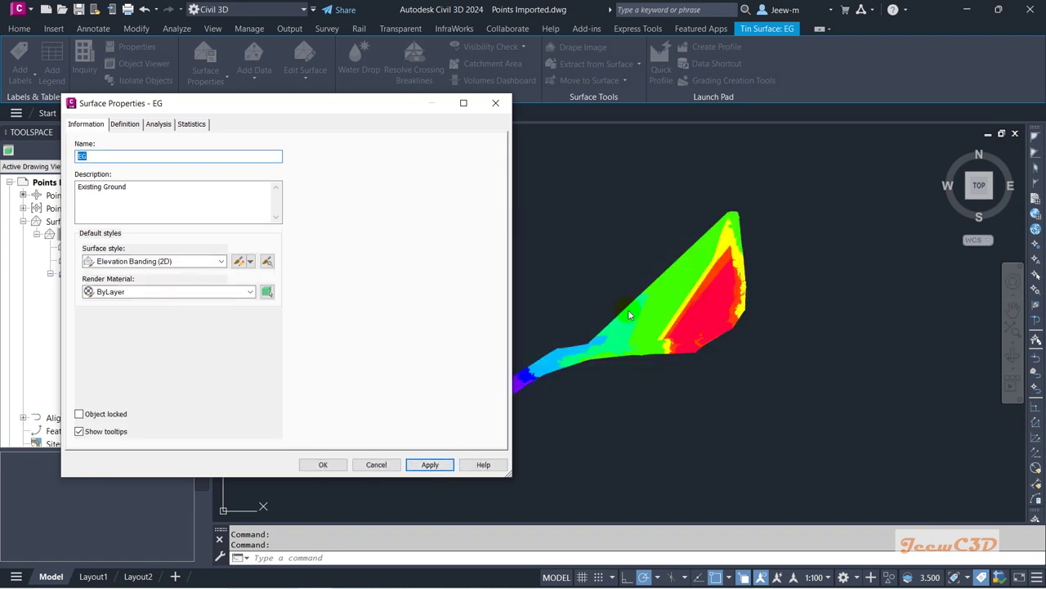
Set the EG surface style to Border Only and close Surface Properties
{"action": "left_click", "coordinate": [123, 261]}
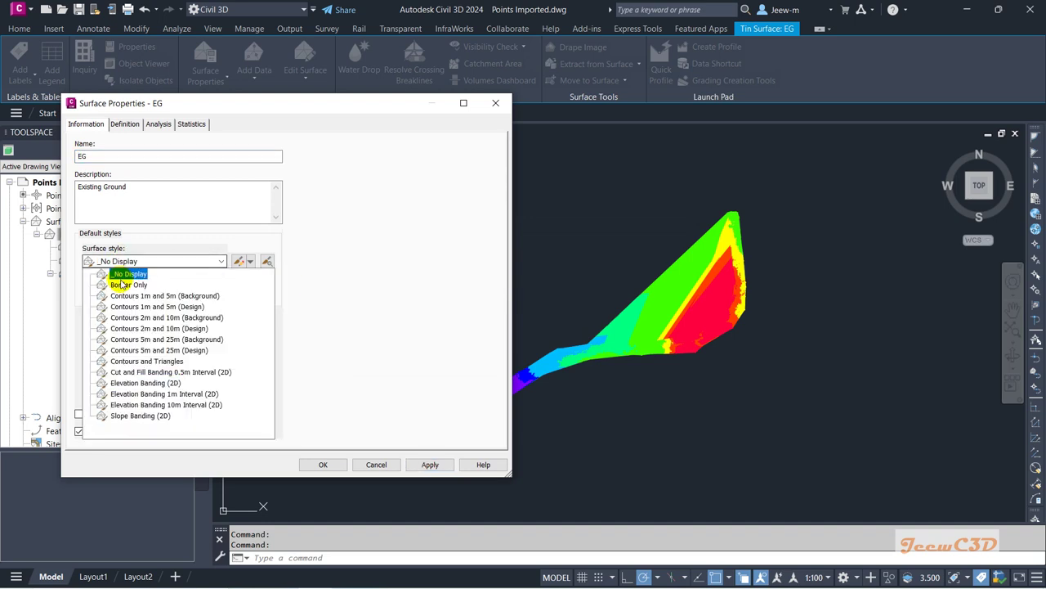
{"action": "left_click", "coordinate": [124, 286]}
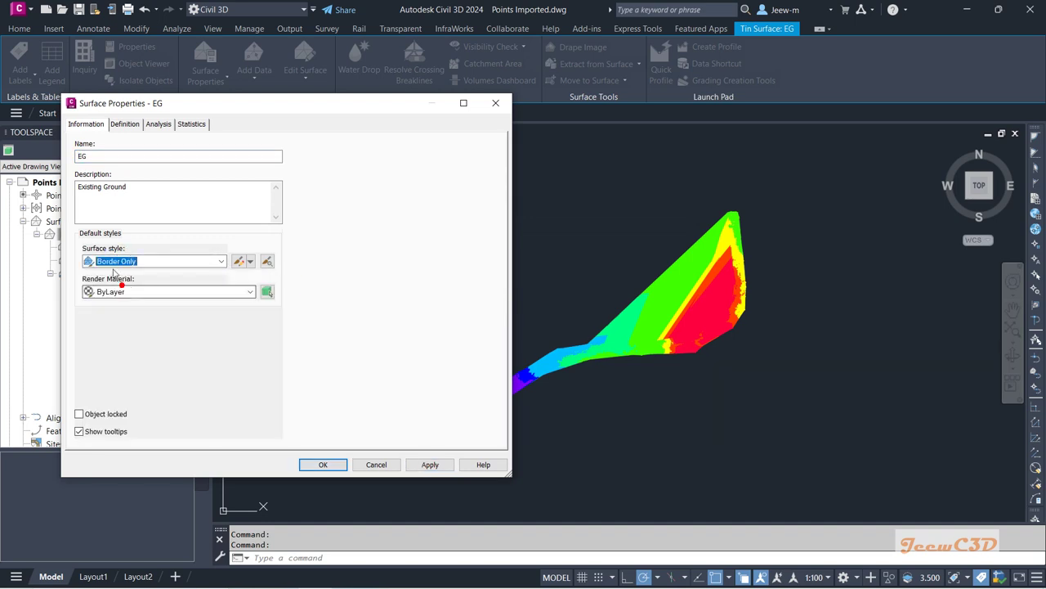
{"action": "left_click", "coordinate": [325, 464]}
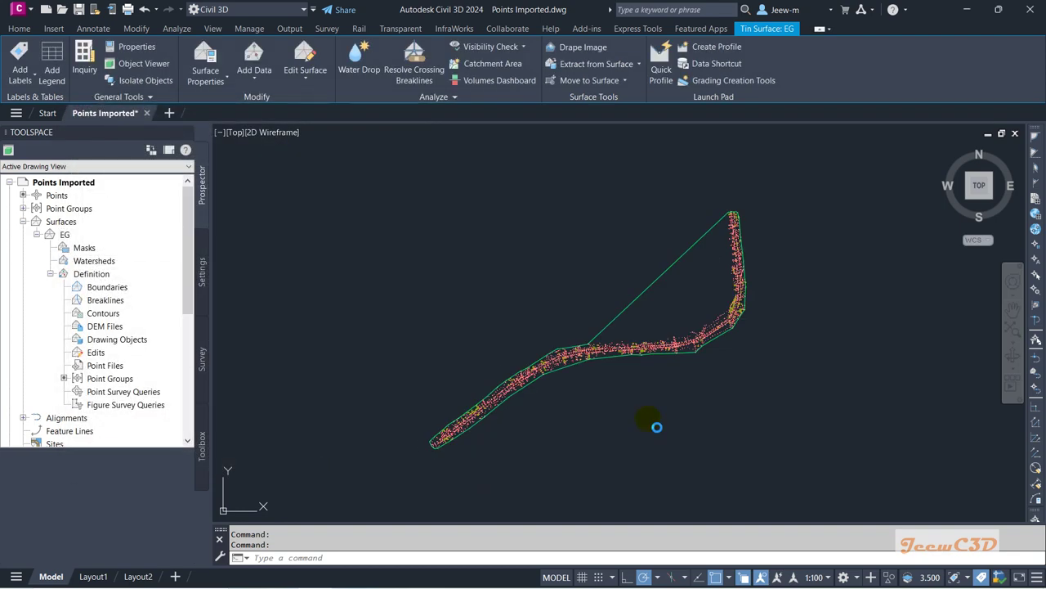
Select the EG surface border and view it in the Object Viewer
{"action": "key", "text": "Escape"}
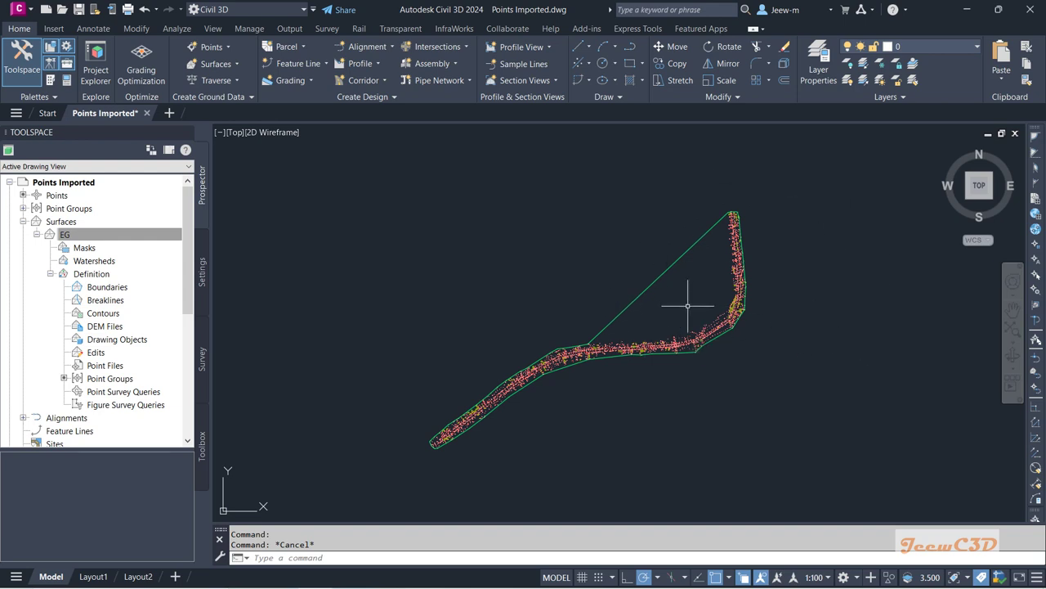
{"action": "left_click", "coordinate": [659, 275]}
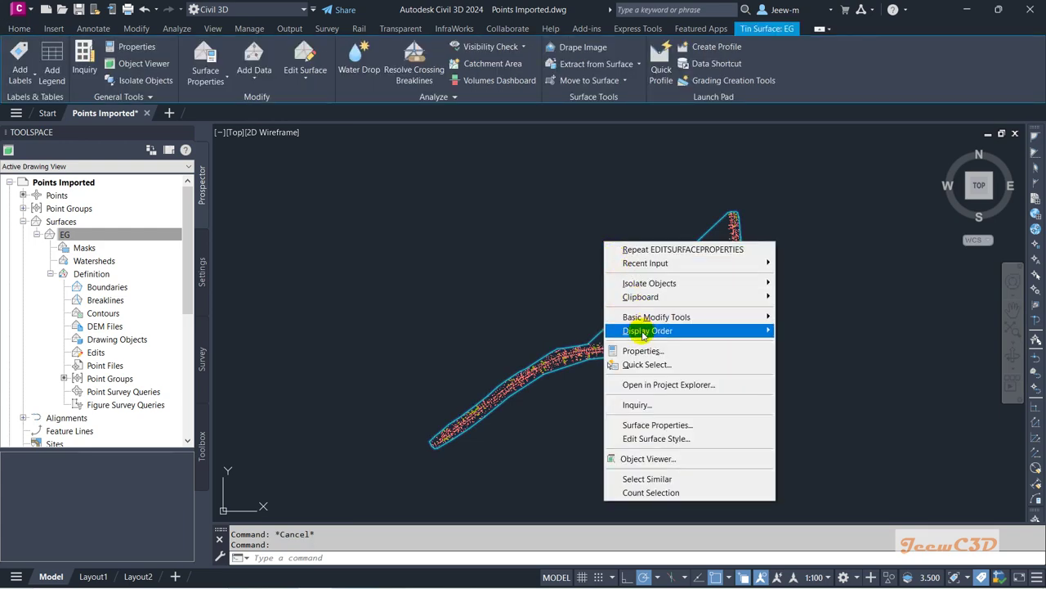
{"action": "left_click", "coordinate": [656, 463]}
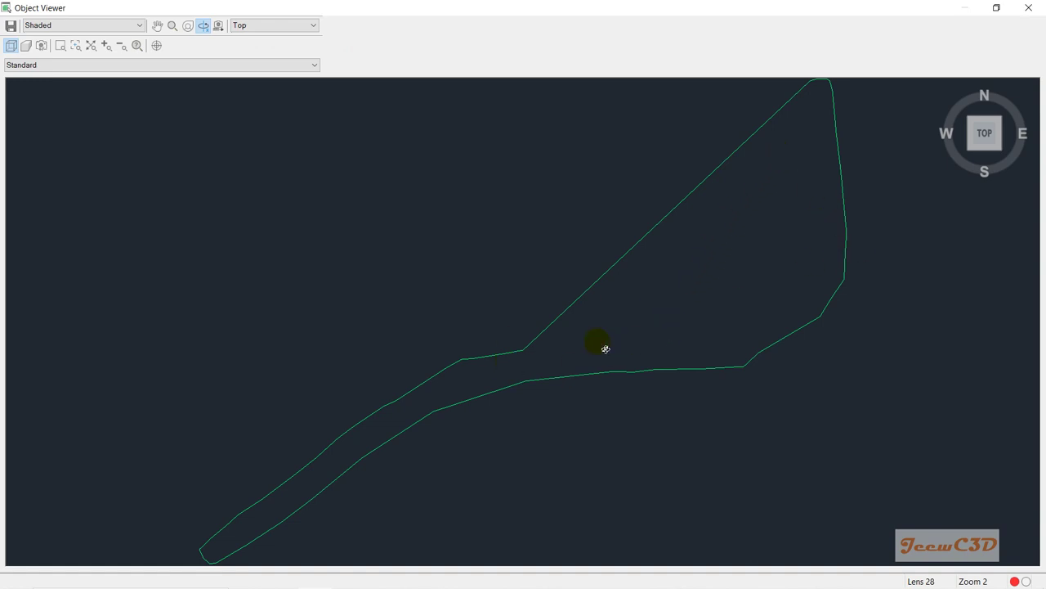
Orbit the EG surface out of plan view to inspect the terrain relief in 3D
{"action": "left_click_drag", "start_coordinate": [605, 349], "coordinate": [657, 197]}
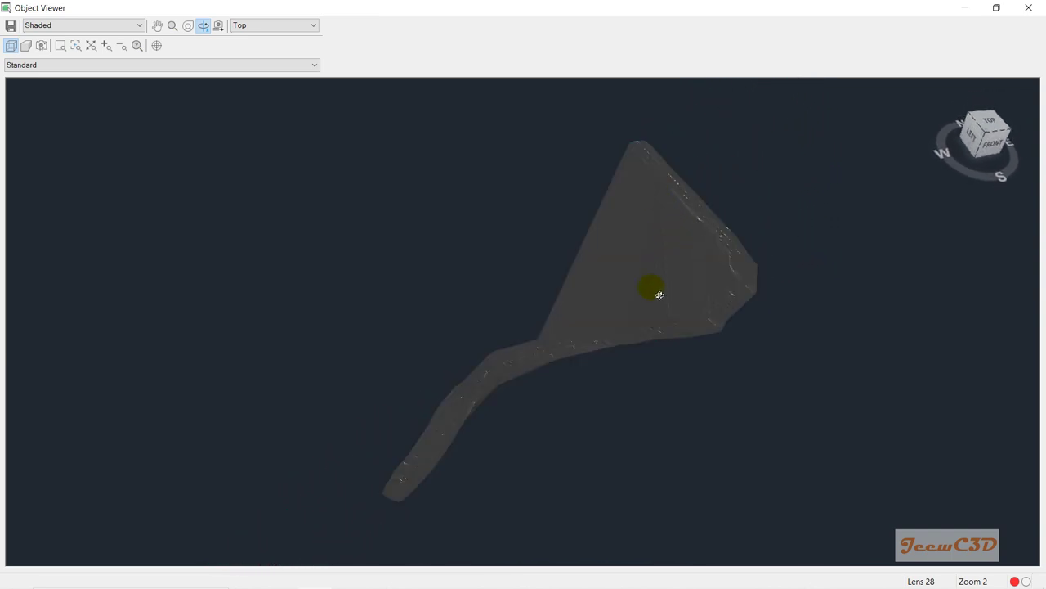
{"action": "mouse_move", "coordinate": [660, 295]}
{"action": "left_mouse_down"}
{"action": "mouse_move", "coordinate": [684, 257]}
{"action": "mouse_move", "coordinate": [634, 295]}
{"action": "mouse_move", "coordinate": [614, 297]}
{"action": "mouse_move", "coordinate": [626, 313]}
{"action": "mouse_move", "coordinate": [656, 303]}
{"action": "mouse_move", "coordinate": [623, 320]}
{"action": "mouse_move", "coordinate": [575, 311]}
{"action": "mouse_move", "coordinate": [617, 320]}
{"action": "mouse_move", "coordinate": [510, 372]}
{"action": "mouse_move", "coordinate": [453, 434]}
{"action": "mouse_move", "coordinate": [472, 398]}
{"action": "mouse_move", "coordinate": [509, 367]}
{"action": "mouse_move", "coordinate": [591, 344]}
{"action": "mouse_move", "coordinate": [687, 338]}
{"action": "mouse_move", "coordinate": [739, 308]}
{"action": "mouse_move", "coordinate": [705, 256]}
{"action": "mouse_move", "coordinate": [618, 209]}
{"action": "mouse_move", "coordinate": [684, 248]}
{"action": "mouse_move", "coordinate": [748, 314]}
{"action": "mouse_move", "coordinate": [501, 367]}
{"action": "mouse_move", "coordinate": [514, 377]}
{"action": "mouse_move", "coordinate": [547, 343]}
{"action": "mouse_move", "coordinate": [595, 240]}
{"action": "mouse_move", "coordinate": [698, 264]}
{"action": "mouse_move", "coordinate": [629, 318]}
{"action": "mouse_move", "coordinate": [511, 343]}
{"action": "mouse_move", "coordinate": [558, 345]}
{"action": "left_mouse_up"}
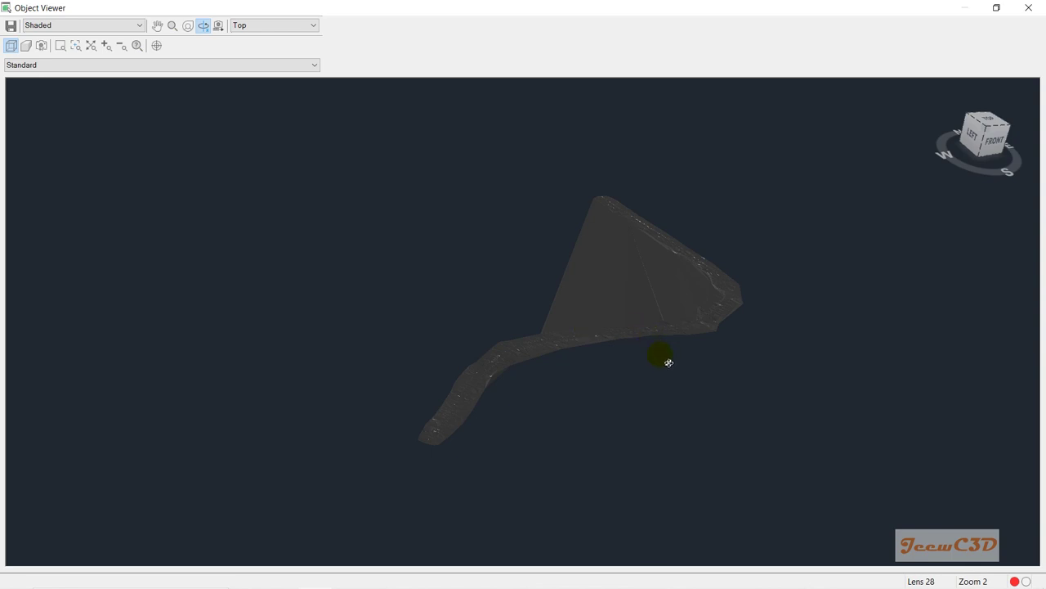
Exit the Object Viewer, returning to the plan view of the EG surface outline
{"action": "key", "text": "Escape"}
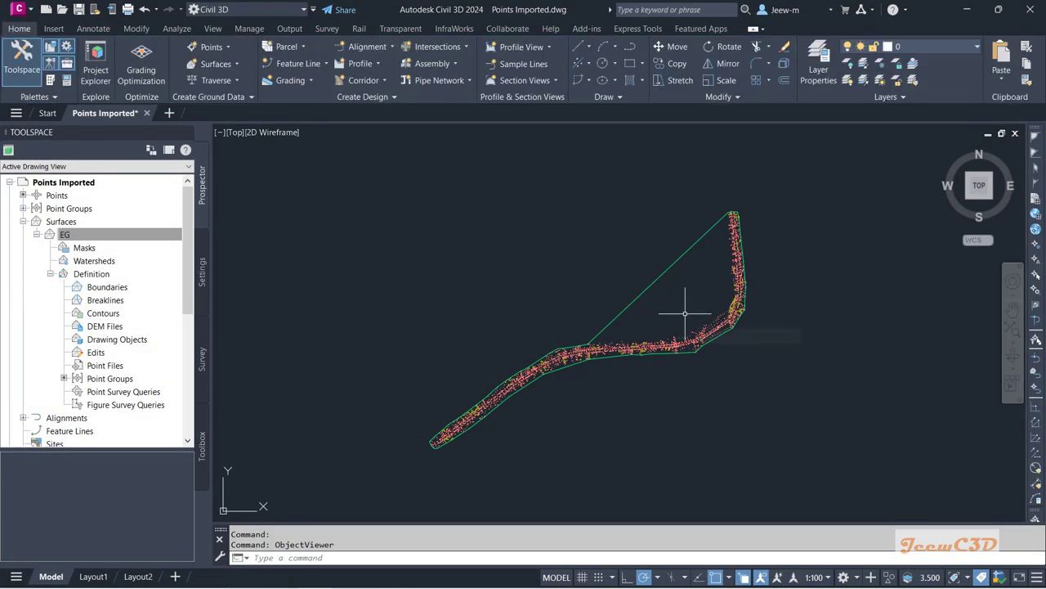
{"action": "mouse_move", "coordinate": [685, 313]}
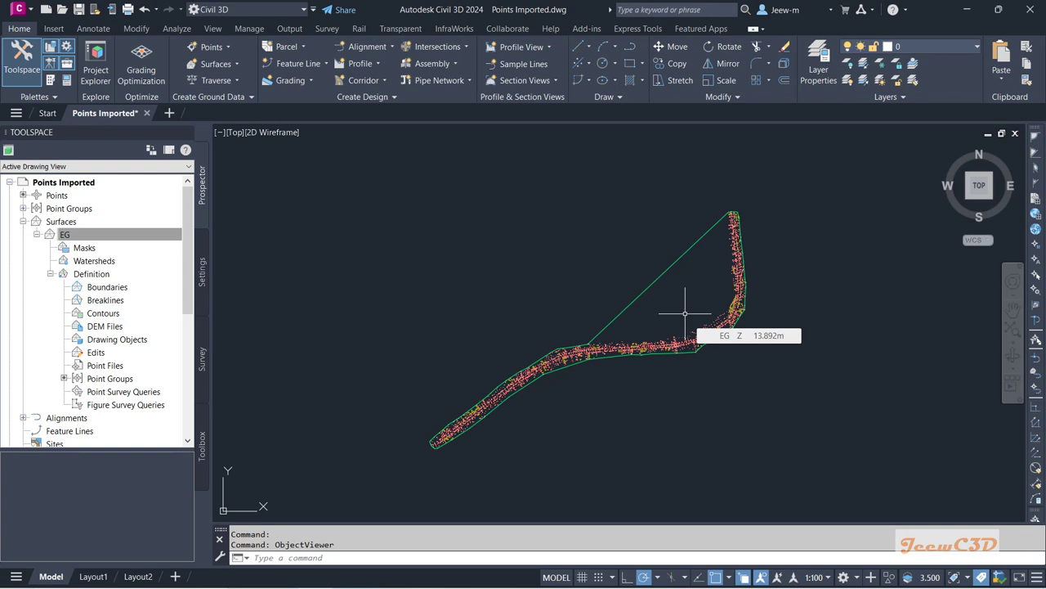